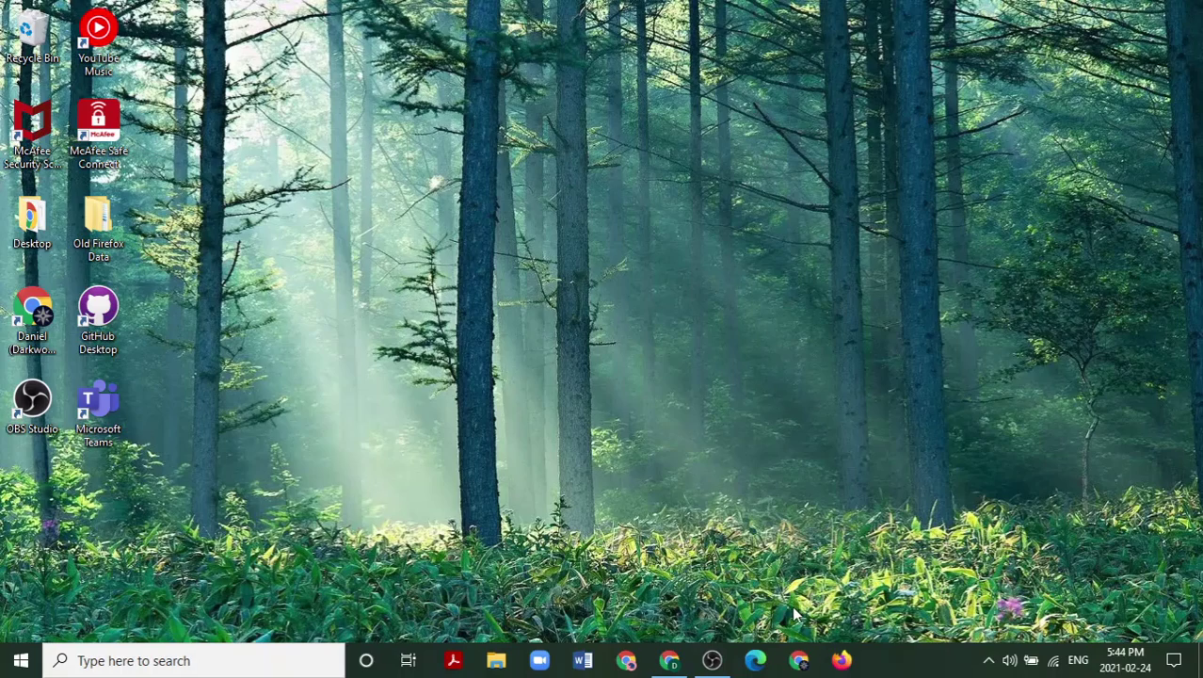
- Open a new Google Chrome window from the taskbar
{"action": "left_click", "coordinate": [799, 662]}
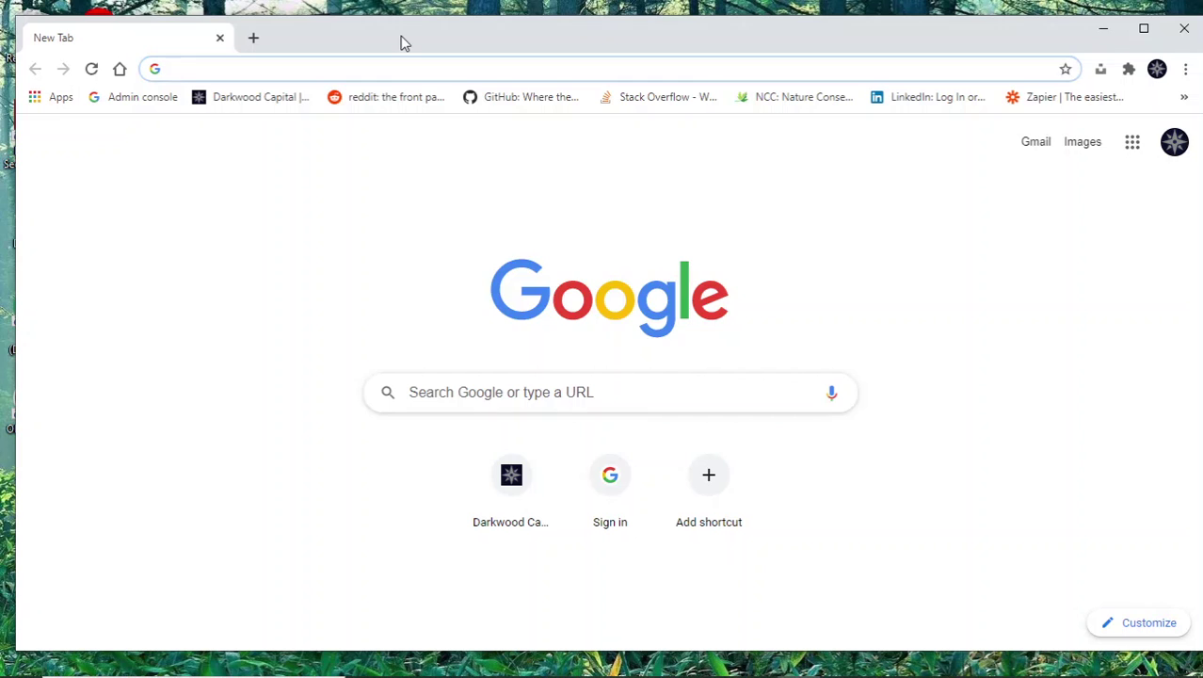
- Go to metamask.io and maximize the browser window
{"action": "type", "text": "mem"}
{"action": "key", "text": "BackSpace"}
{"action": "type", "text": "ta"}
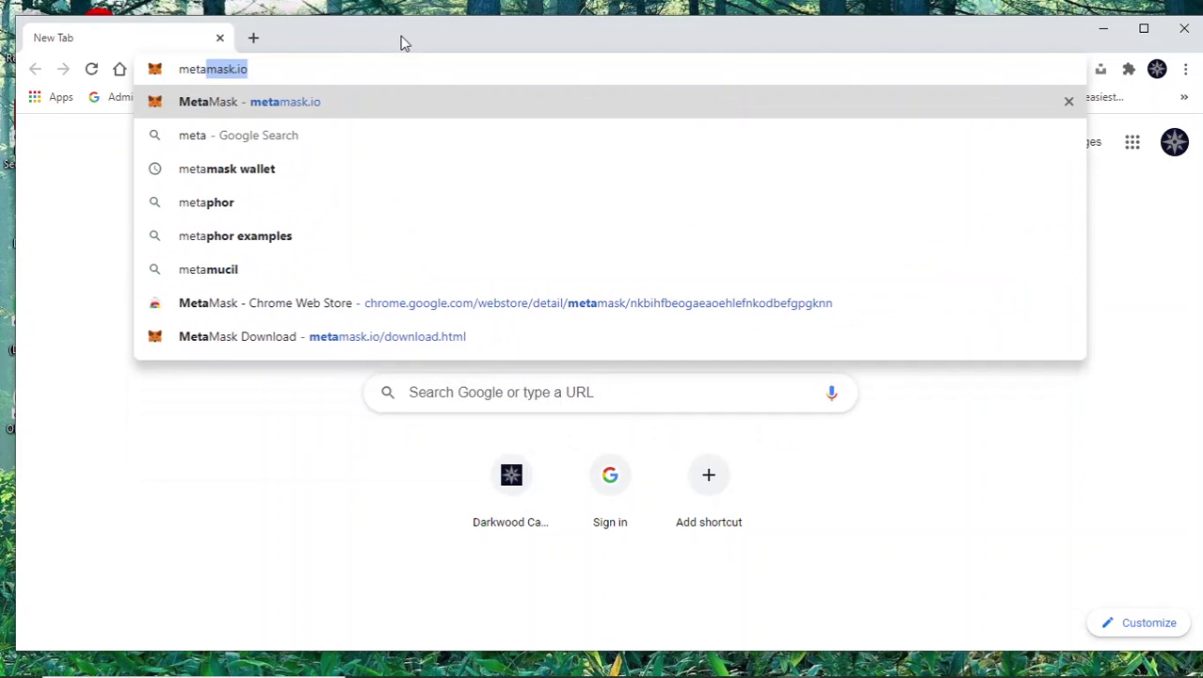
{"action": "key", "text": "Return"}
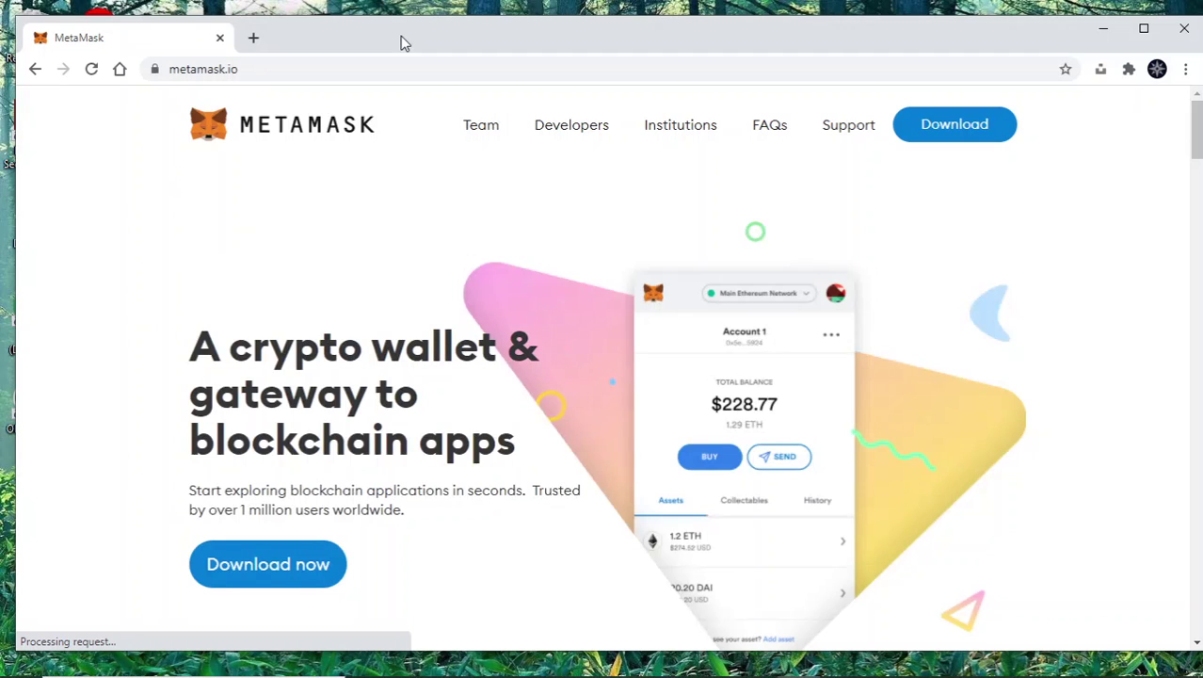
{"action": "left_click", "coordinate": [1146, 30]}
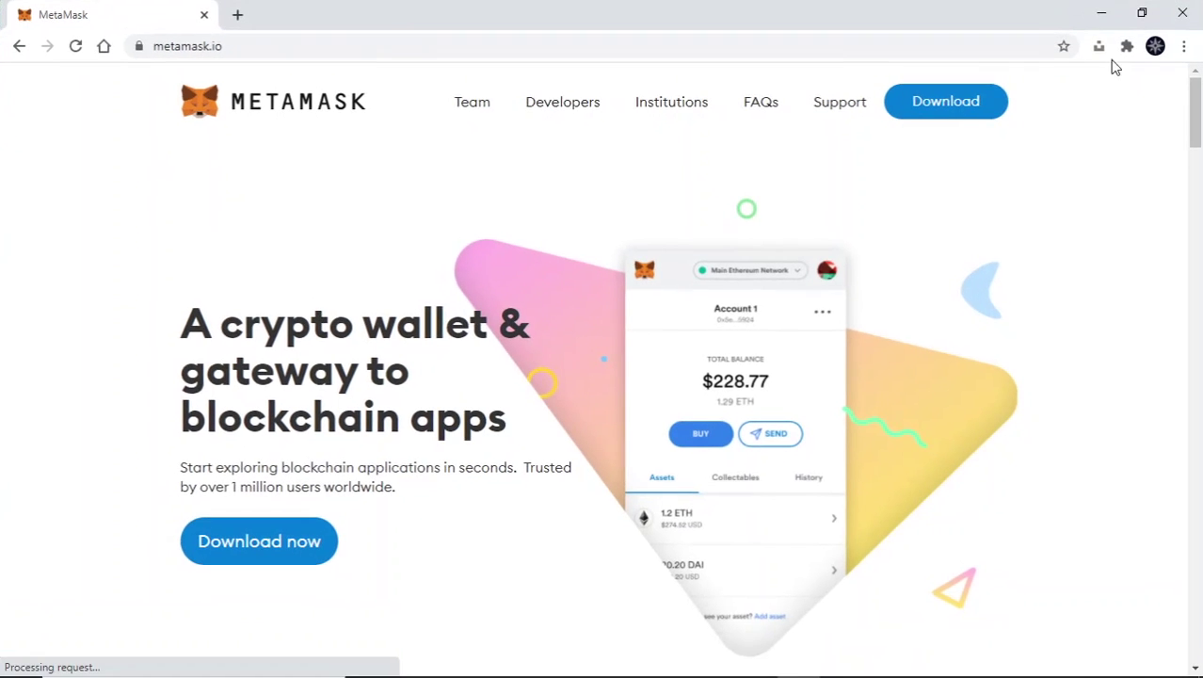
- Open the MetaMask download page and its Chrome Web Store listing for Chrome
{"action": "left_click", "coordinate": [947, 103]}
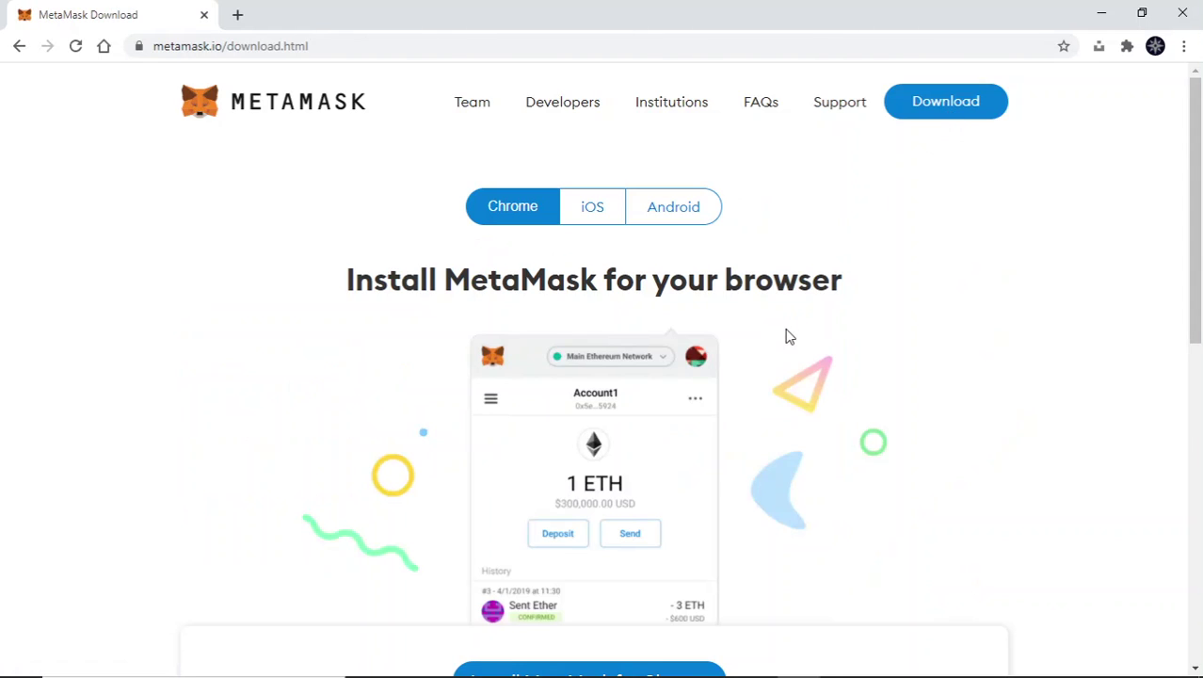
{"action": "scroll", "coordinate": [789, 337], "scroll_direction": "down", "scroll_amount": 1}
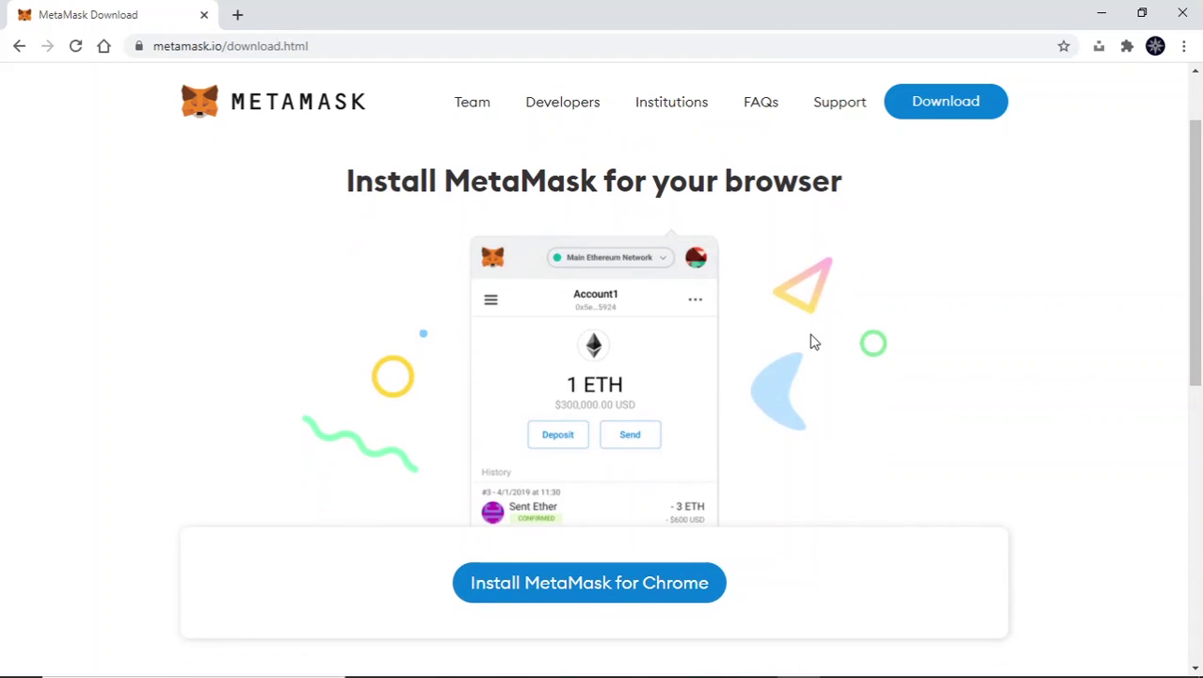
{"action": "scroll", "coordinate": [816, 394], "scroll_direction": "down", "scroll_amount": 3}
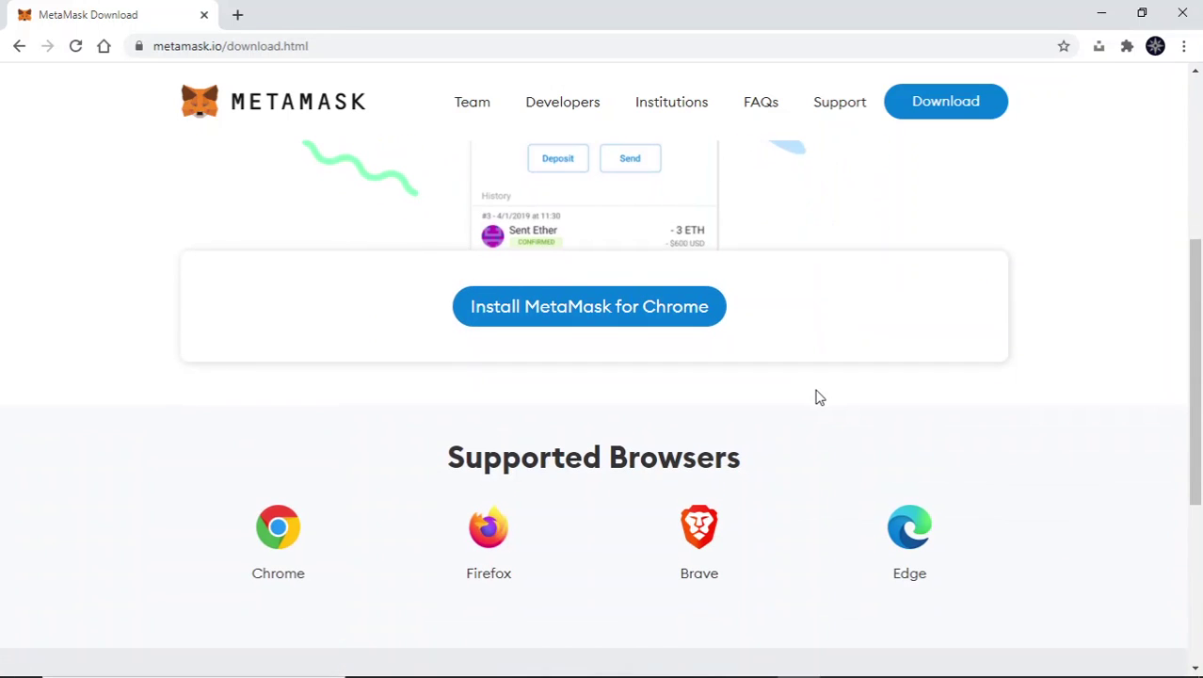
{"action": "left_click", "coordinate": [638, 309]}
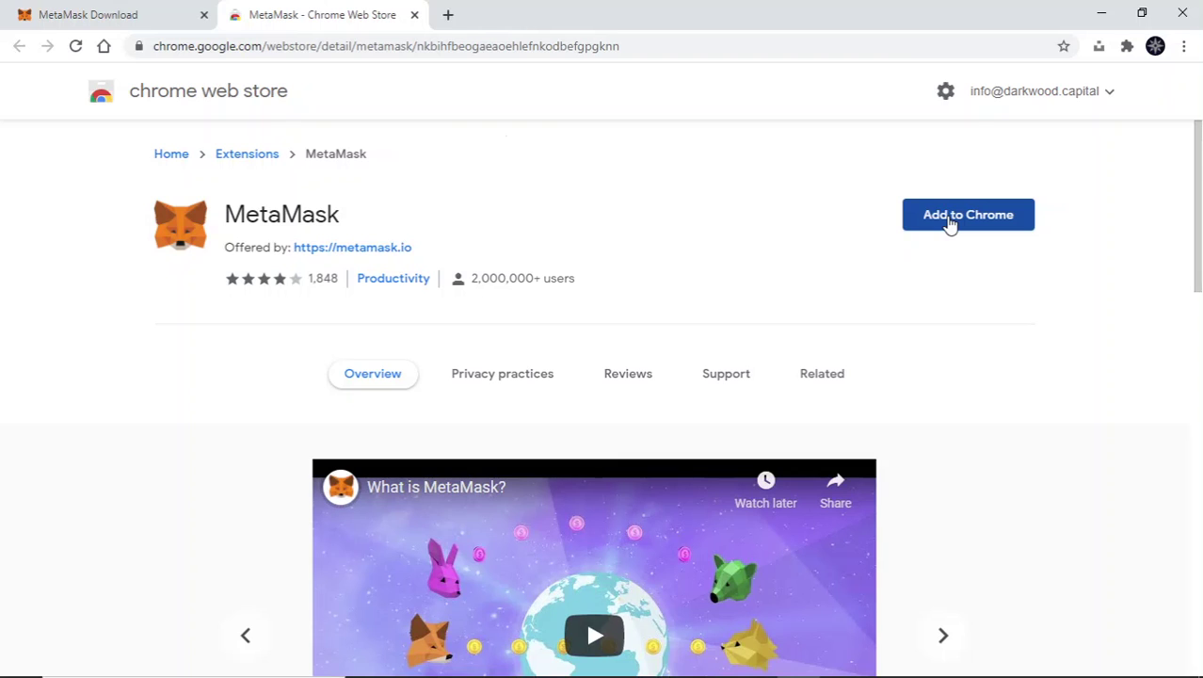
- Add the MetaMask extension to Chrome and confirm the installation
{"action": "left_click", "coordinate": [951, 222]}
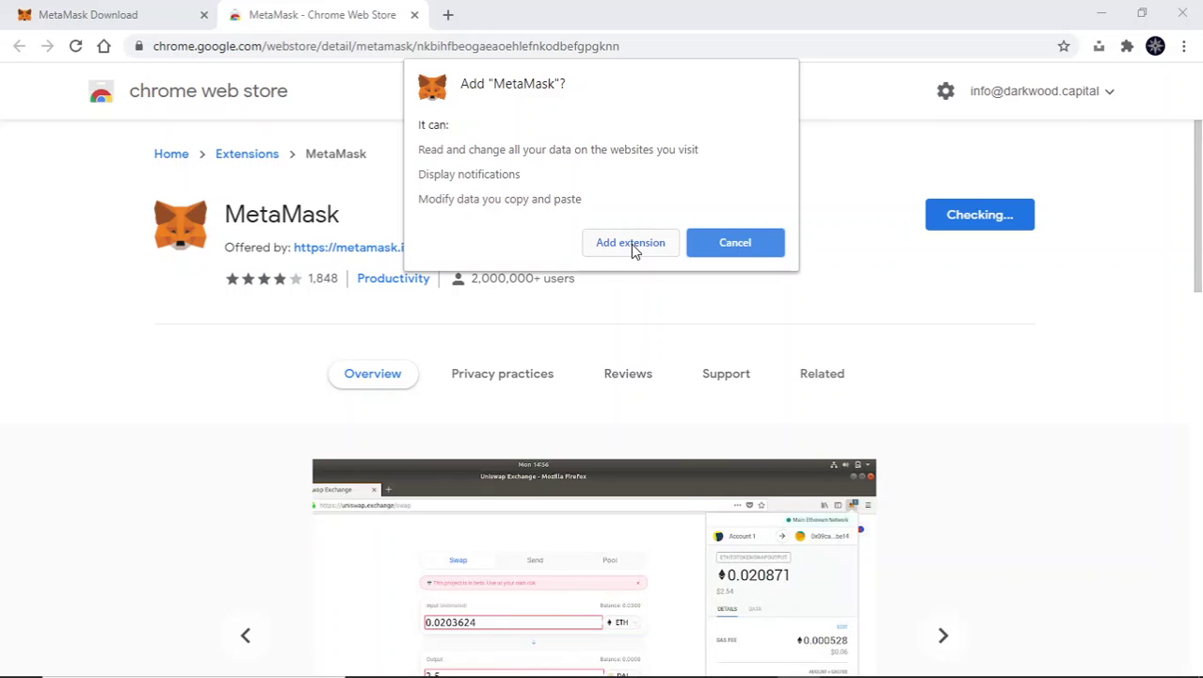
{"action": "left_click", "coordinate": [630, 244]}
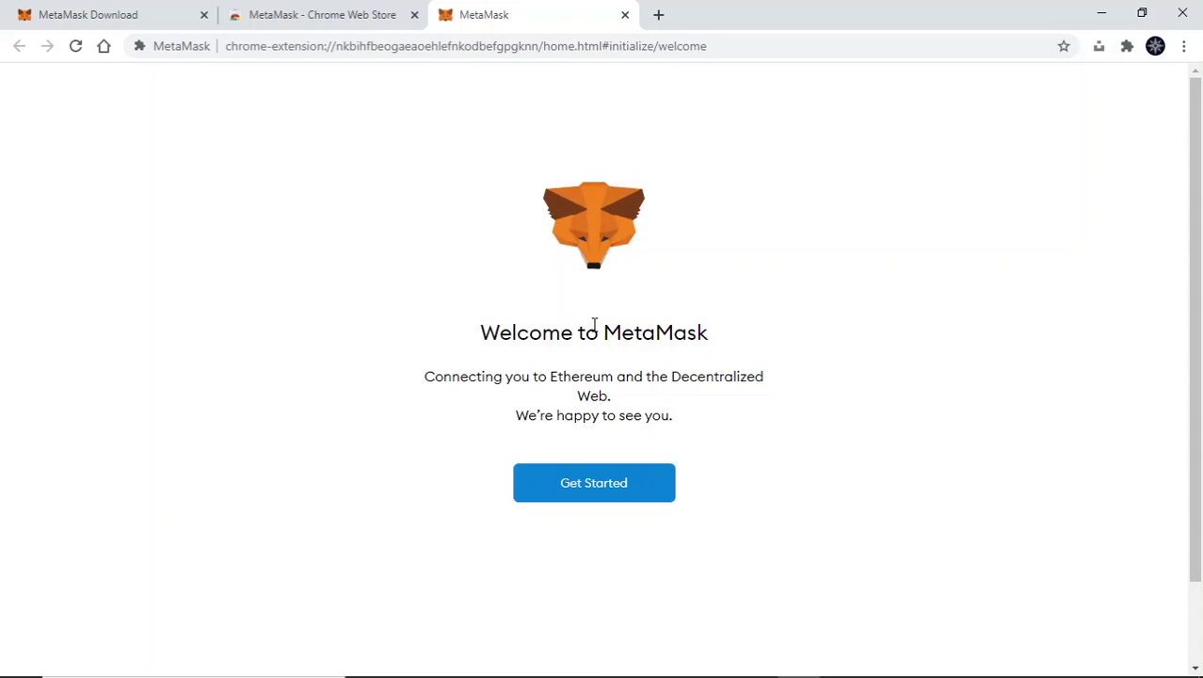
- Choose Get Started, then Create a Wallet, and agree to share anonymous usage data
{"action": "left_click", "coordinate": [586, 485]}
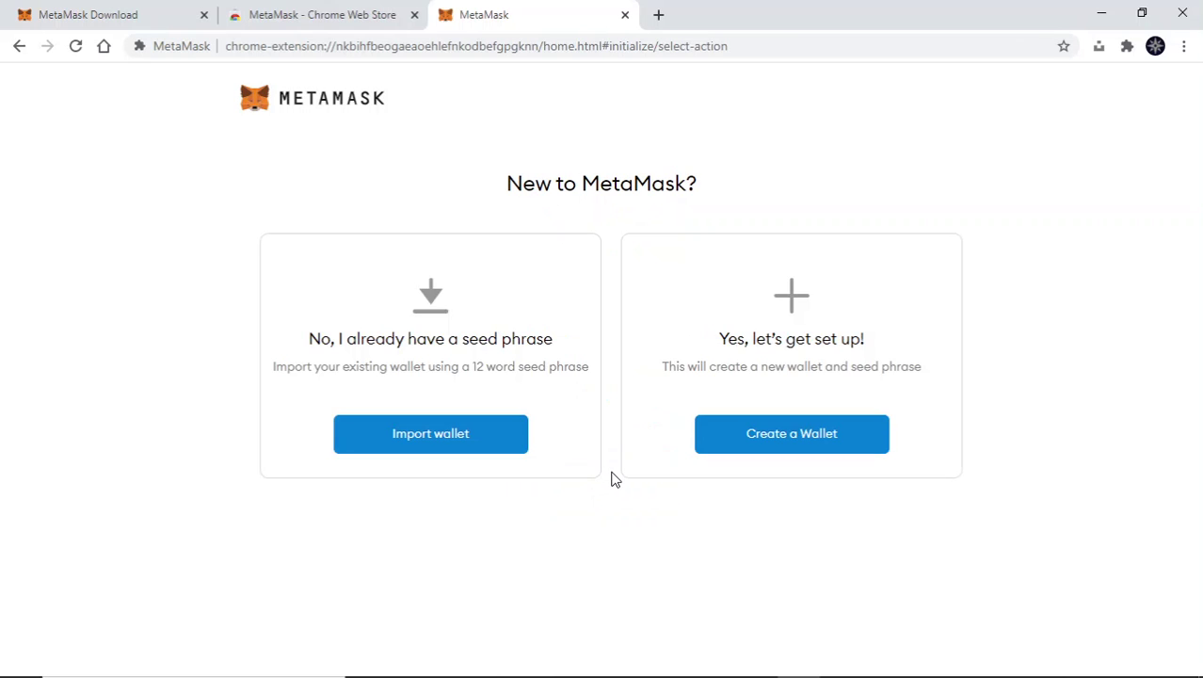
{"action": "left_click", "coordinate": [720, 446]}
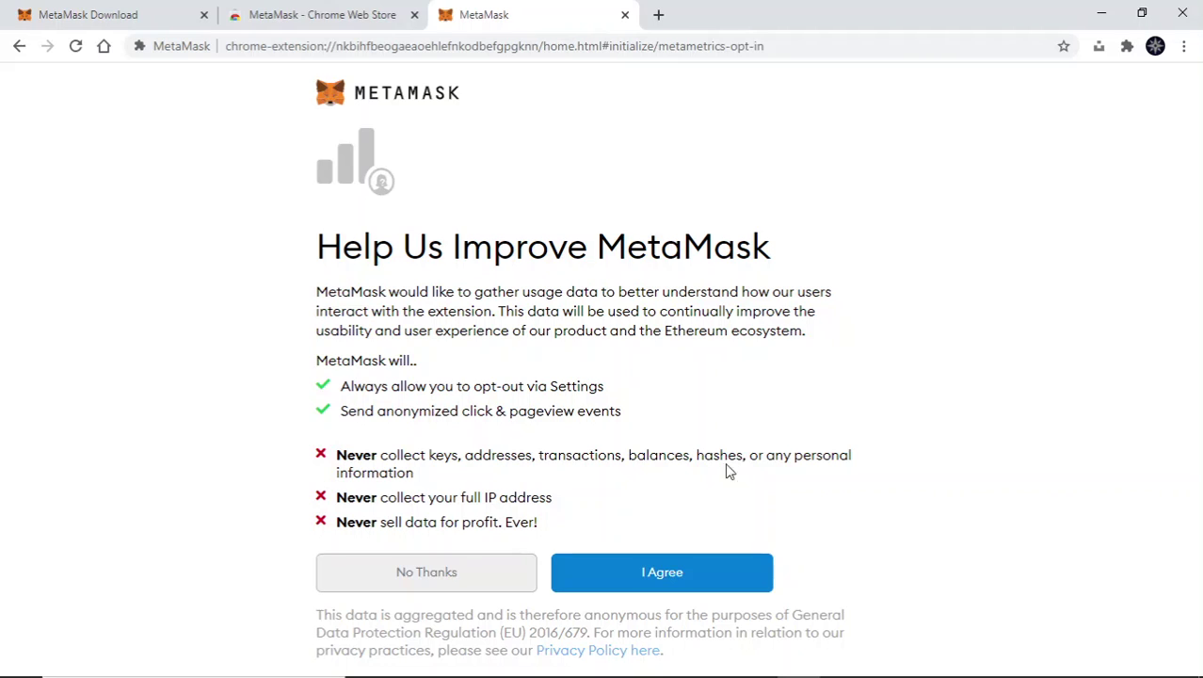
{"action": "left_click", "coordinate": [637, 583]}
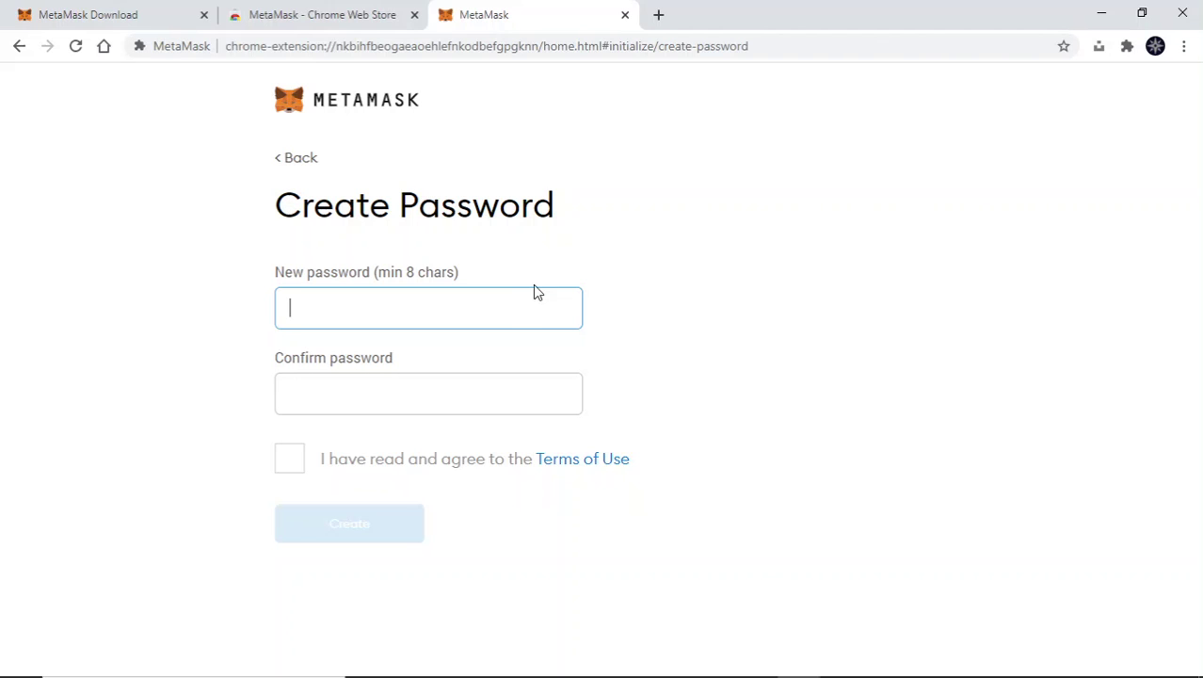
- Load the passwordsgenerator.net password generator in a new tab
{"action": "left_click", "coordinate": [663, 15]}
{"action": "type", "text": "passw"}
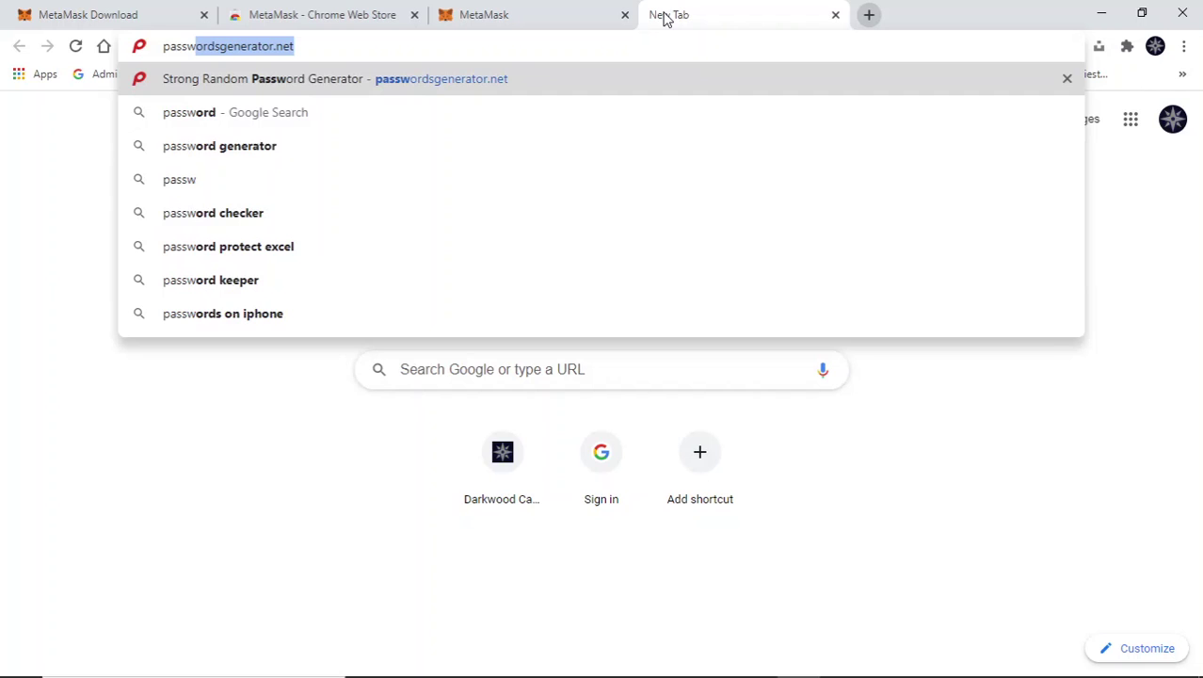
{"action": "key", "text": "Return"}
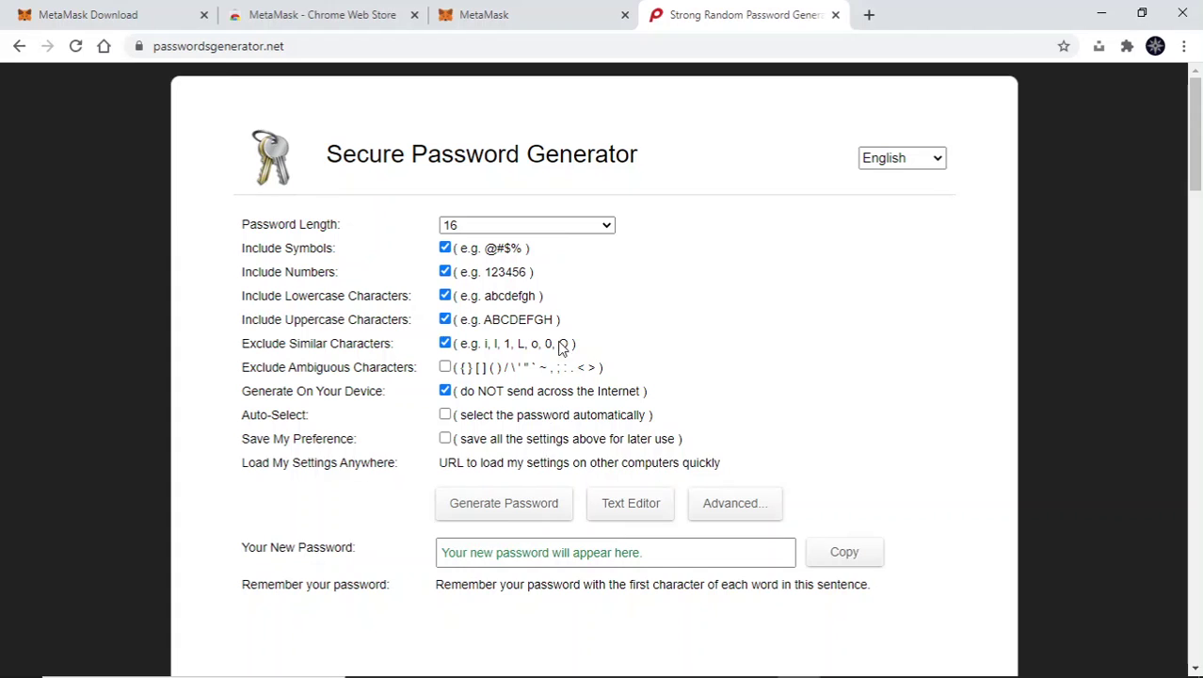
- Enter and confirm the new wallet password, accept the Terms of Use, and create the wallet
{"action": "left_click", "coordinate": [504, 14]}
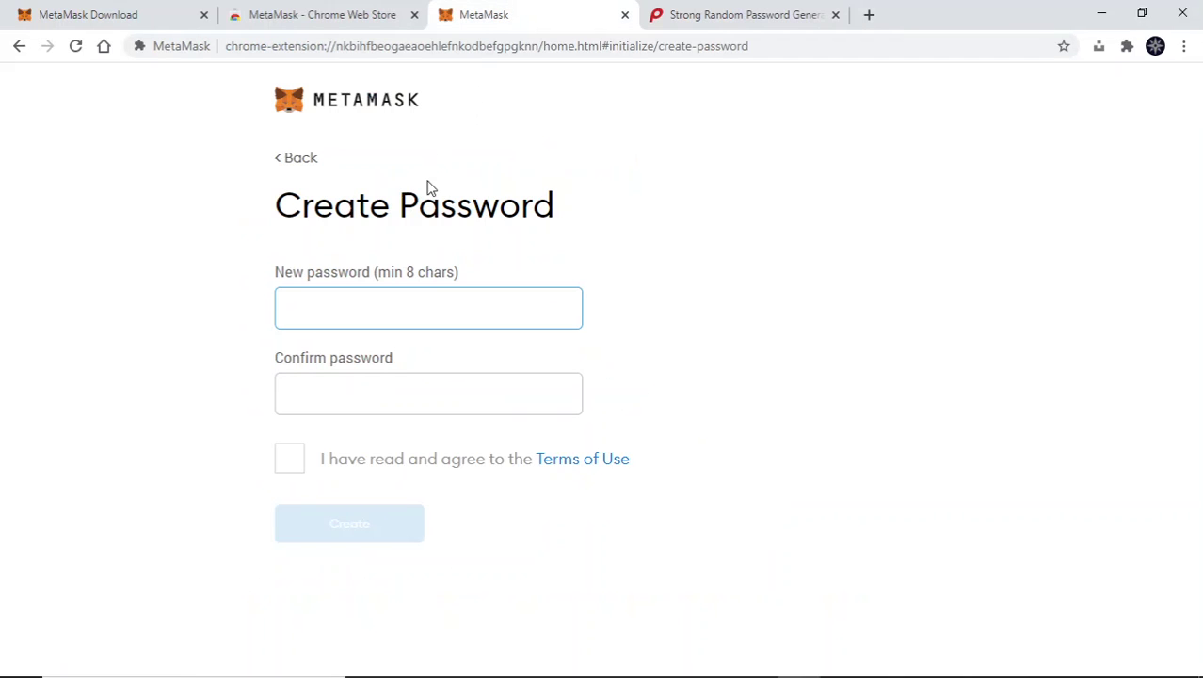
{"action": "type", "text": "••••••••"}
{"action": "left_click", "coordinate": [347, 390]}
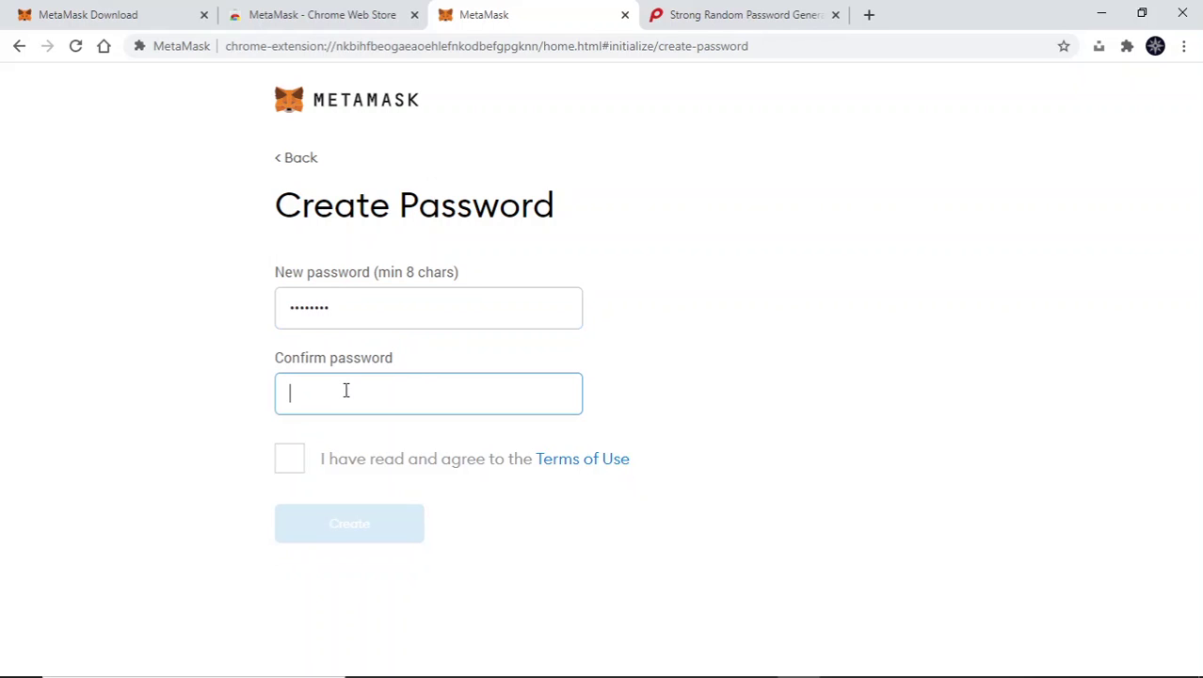
{"action": "type", "text": "••••••••"}
{"action": "left_click", "coordinate": [288, 466]}
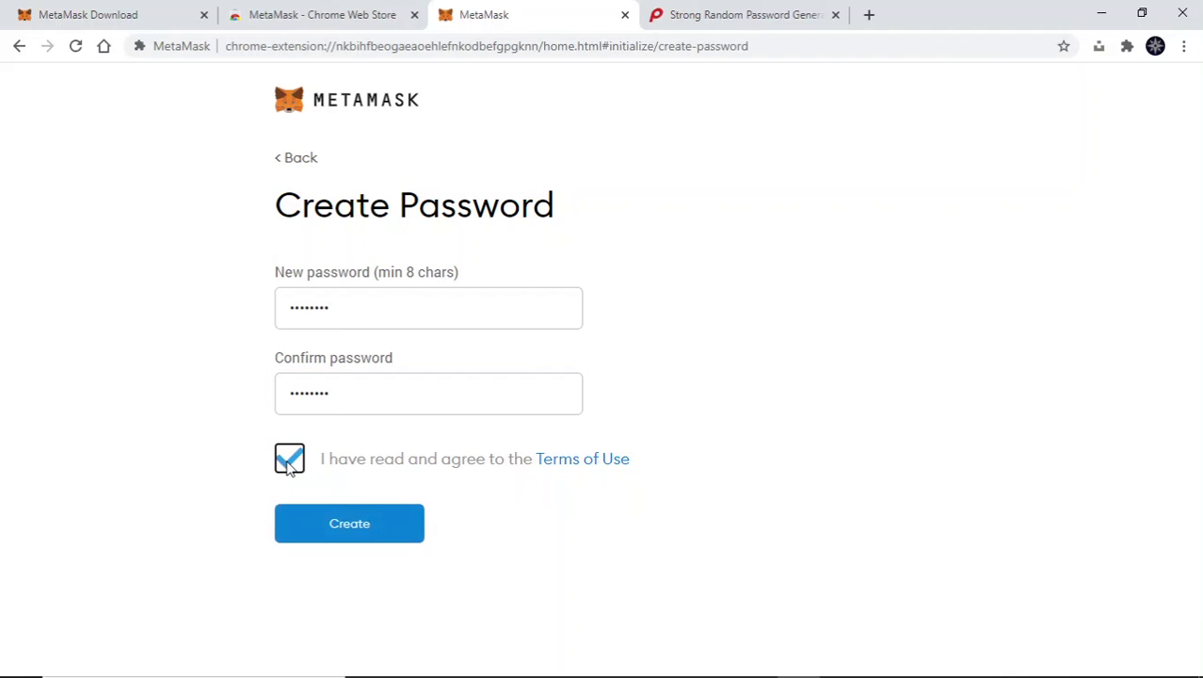
{"action": "left_click", "coordinate": [354, 530]}
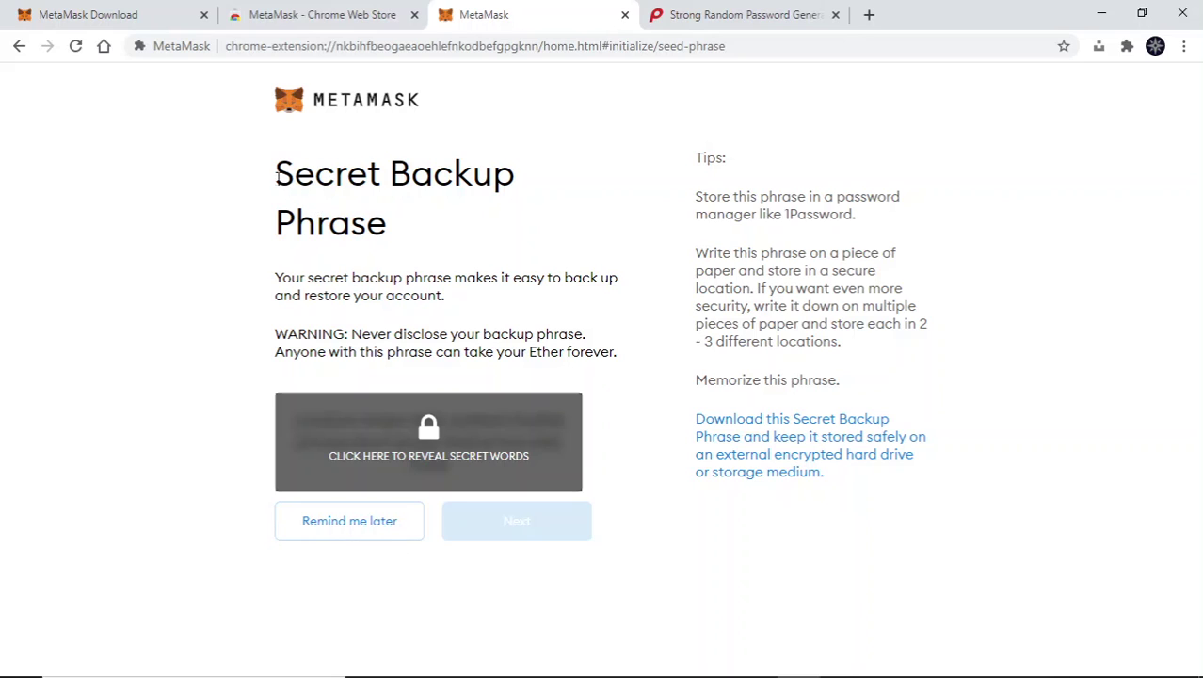
- Reveal the 12 secret backup words and continue to the confirmation page
{"action": "left_click_drag", "start_coordinate": [277, 174], "coordinate": [386, 207]}
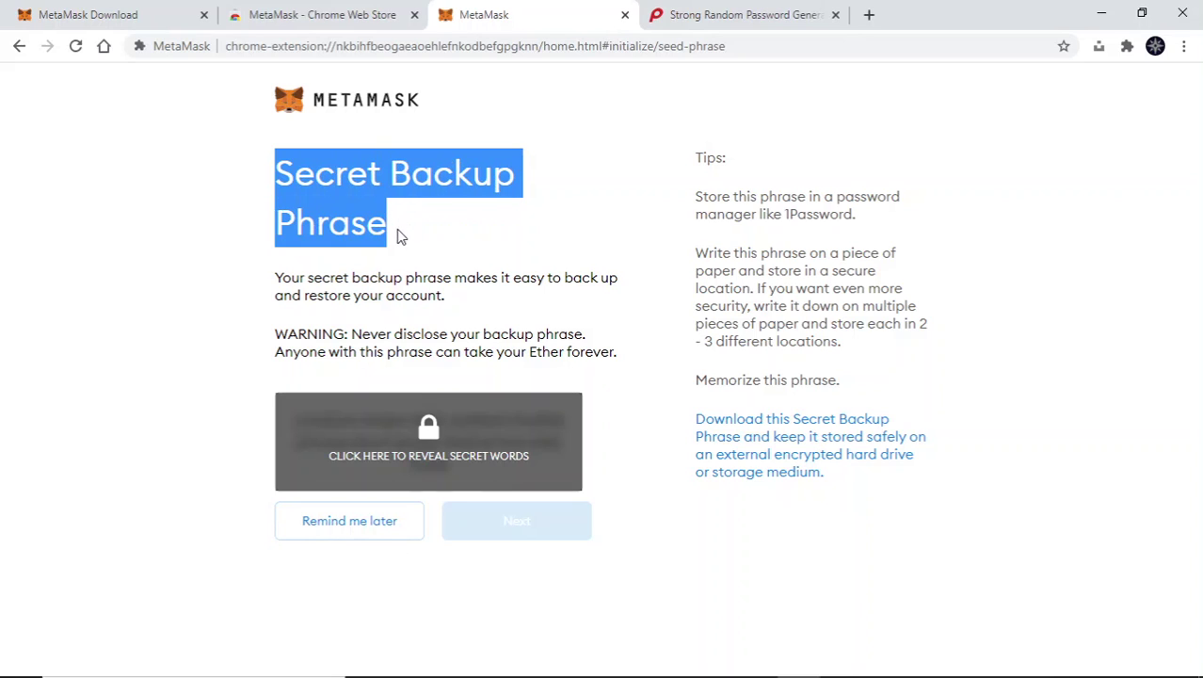
{"action": "left_click", "coordinate": [397, 256]}
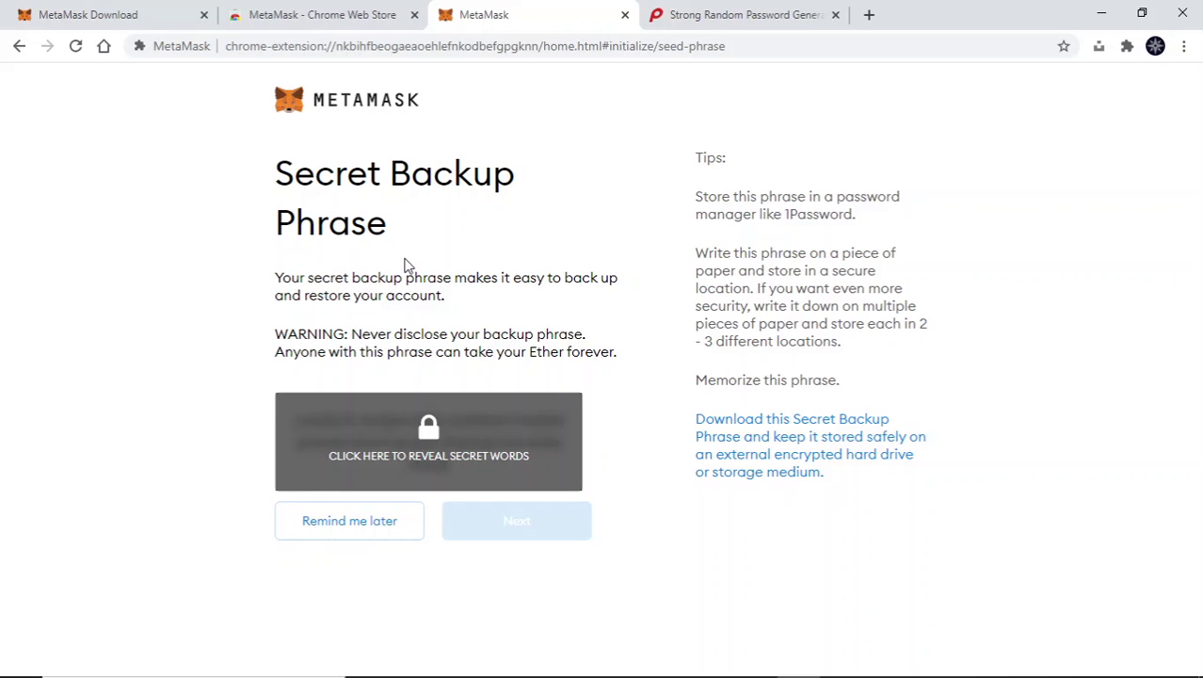
{"action": "left_click", "coordinate": [378, 428]}
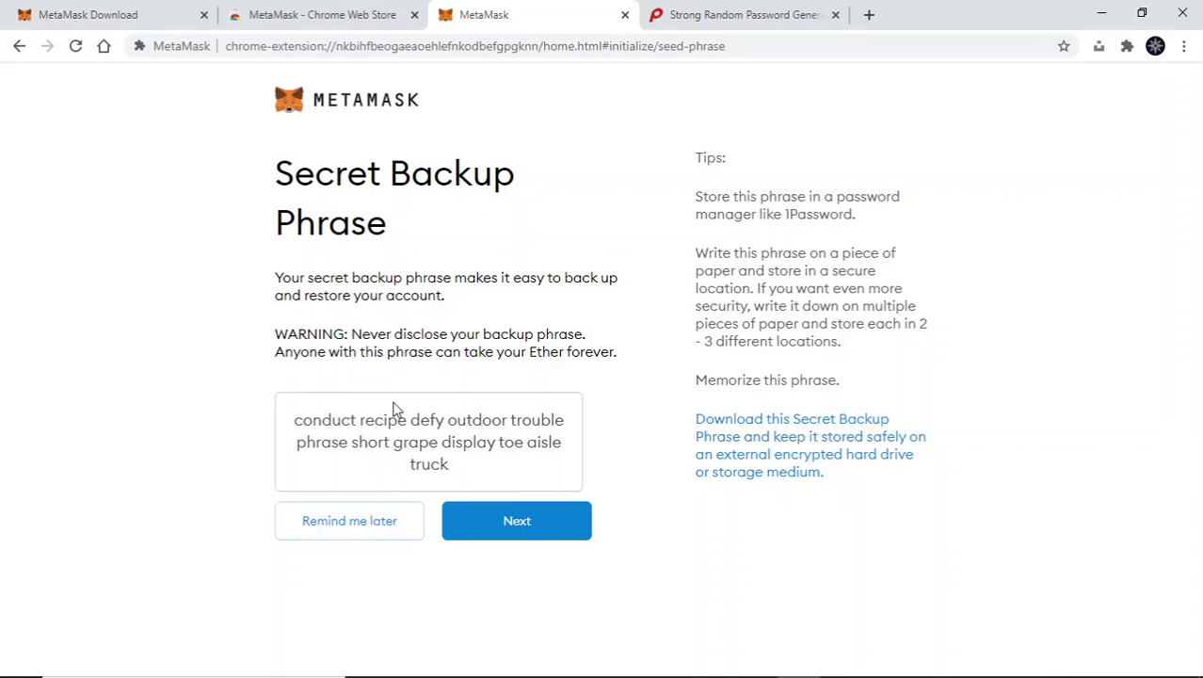
{"action": "left_click", "coordinate": [500, 524]}
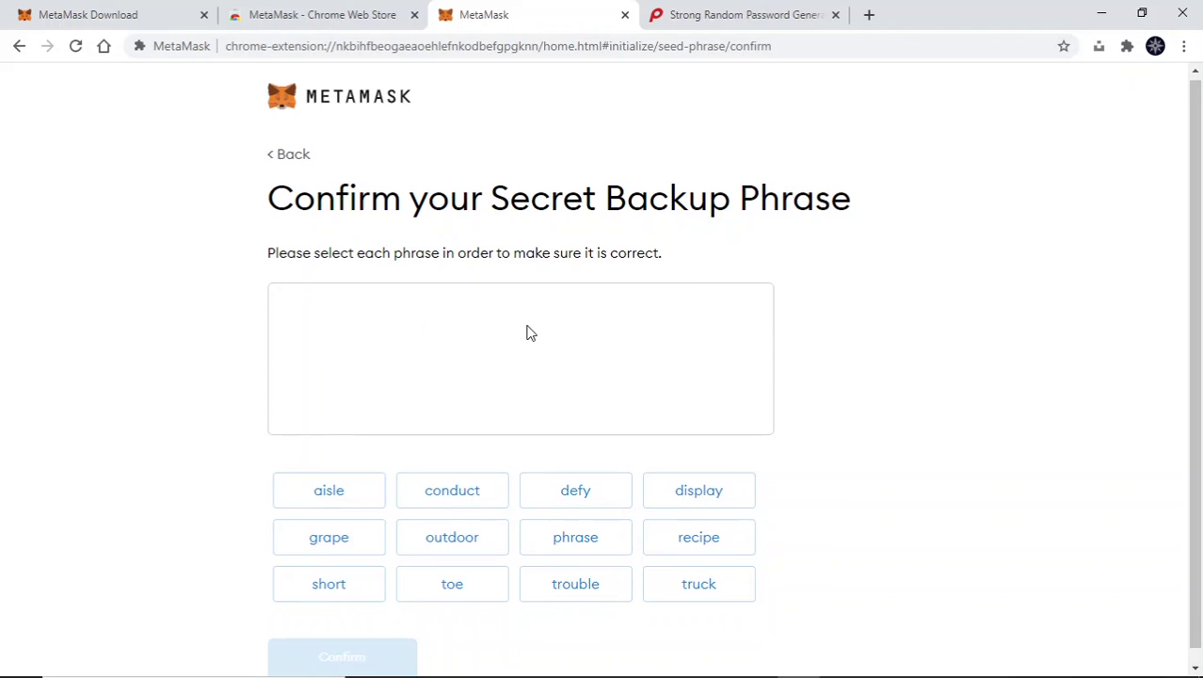
- Place all twelve backup phrase words in their original order and confirm
{"action": "scroll", "coordinate": [527, 332], "scroll_direction": "down", "scroll_amount": 1}
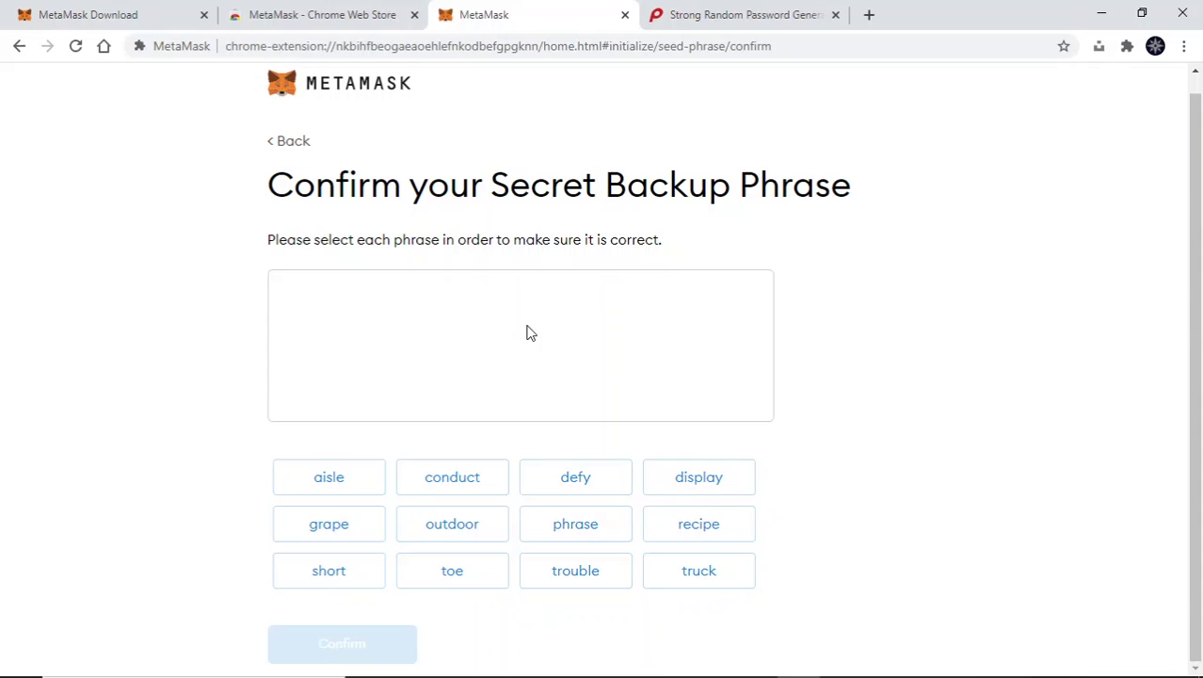
{"action": "left_click", "coordinate": [447, 475]}
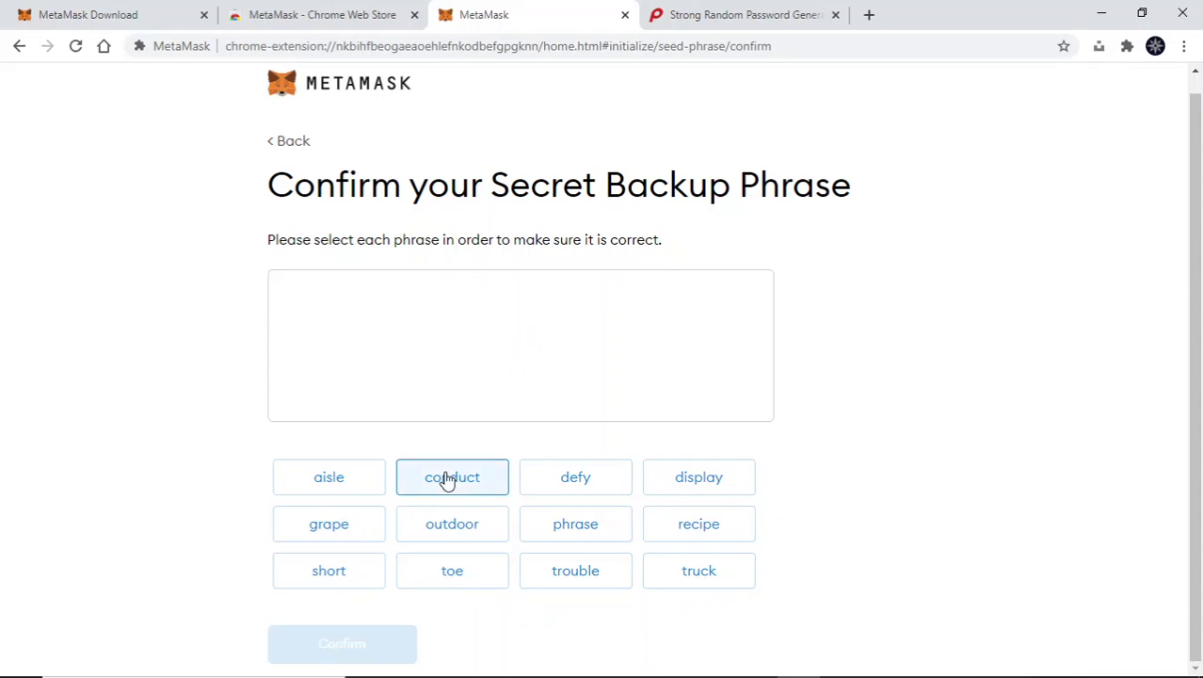
{"action": "left_click", "coordinate": [685, 524]}
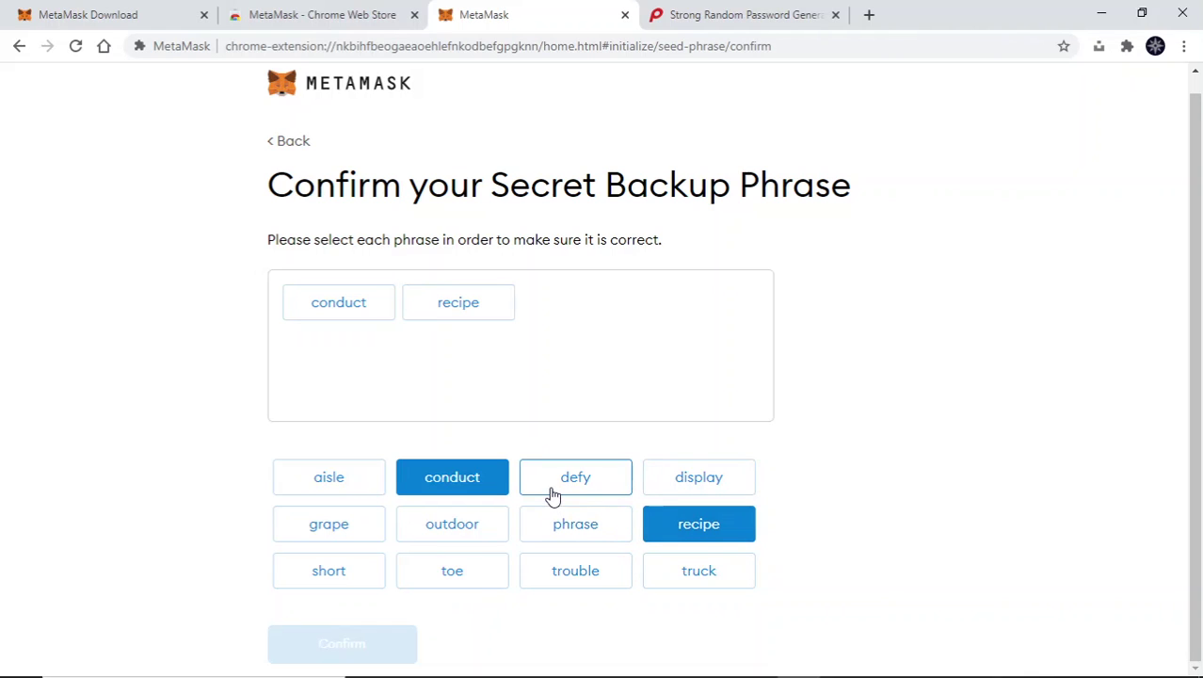
{"action": "left_click", "coordinate": [552, 496]}
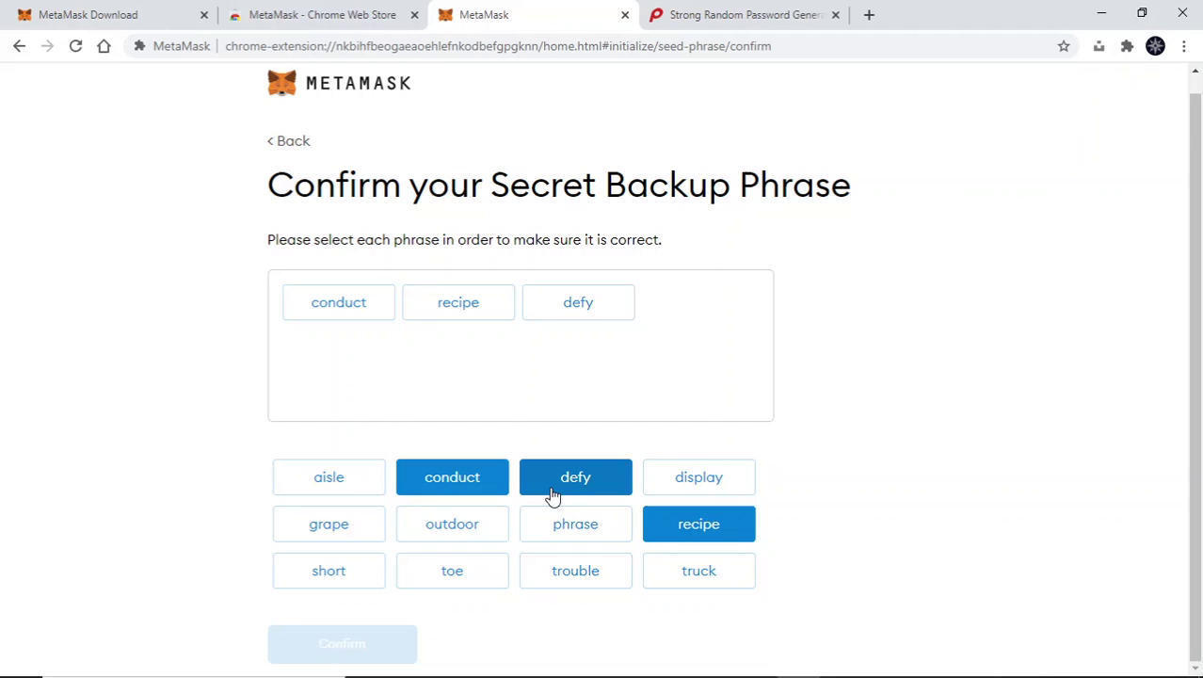
{"action": "left_click", "coordinate": [452, 534]}
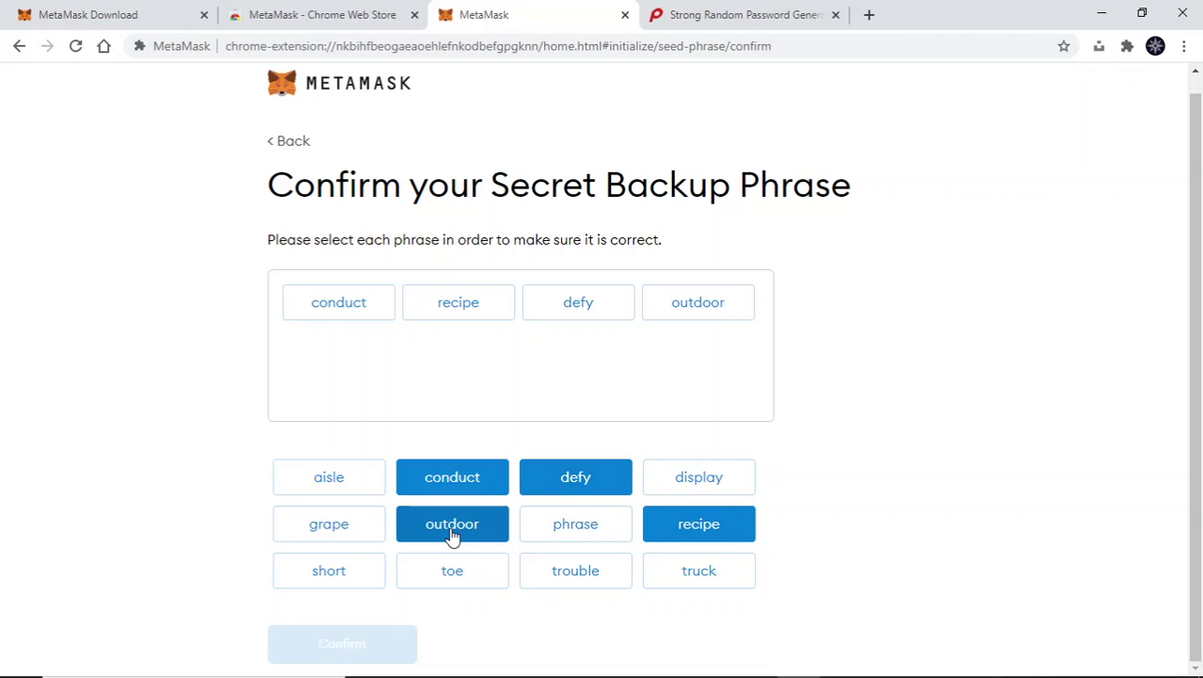
{"action": "left_click", "coordinate": [553, 582]}
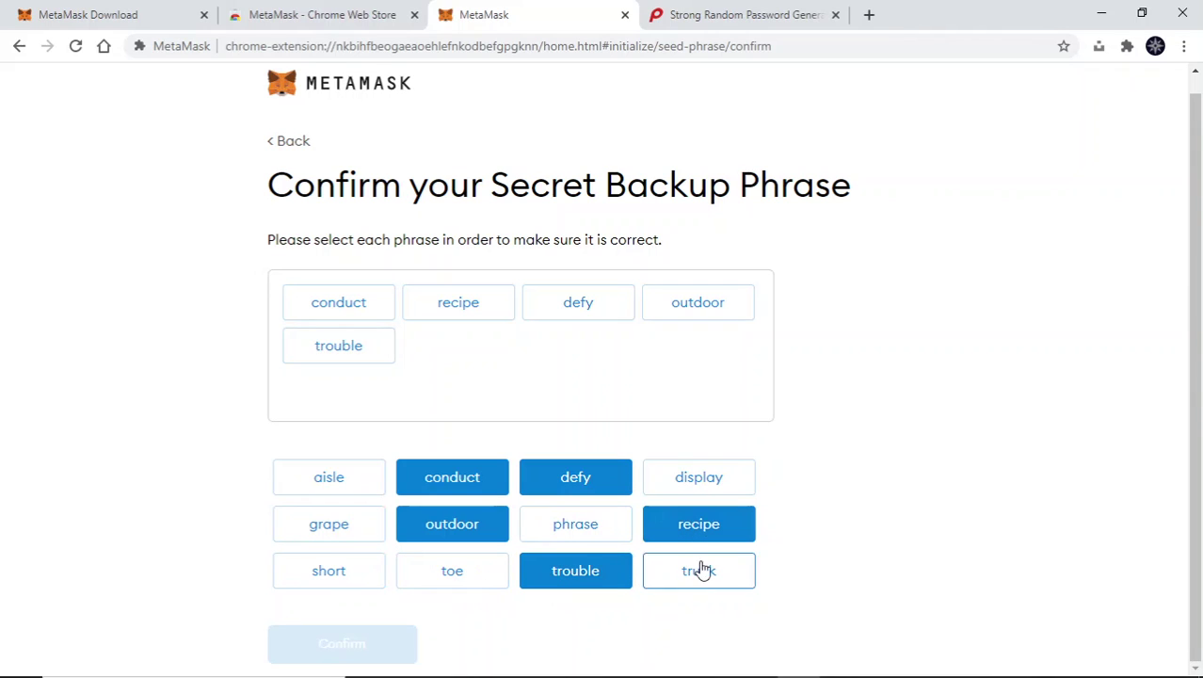
{"action": "left_click", "coordinate": [594, 539]}
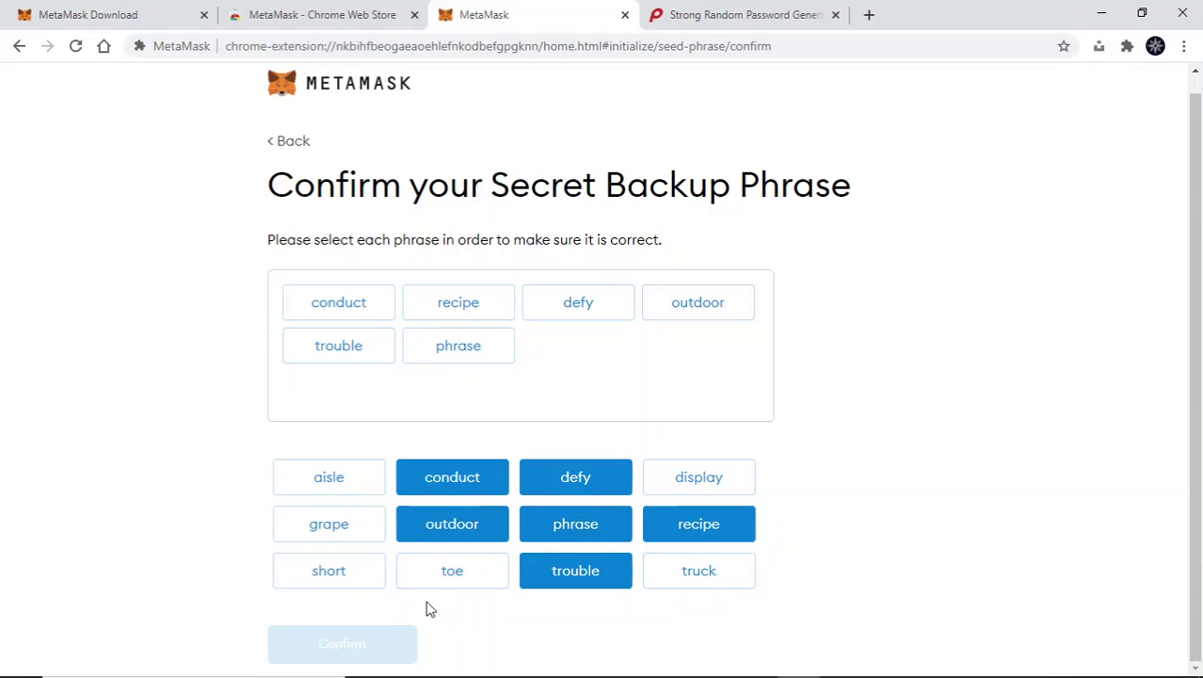
{"action": "left_click", "coordinate": [343, 574]}
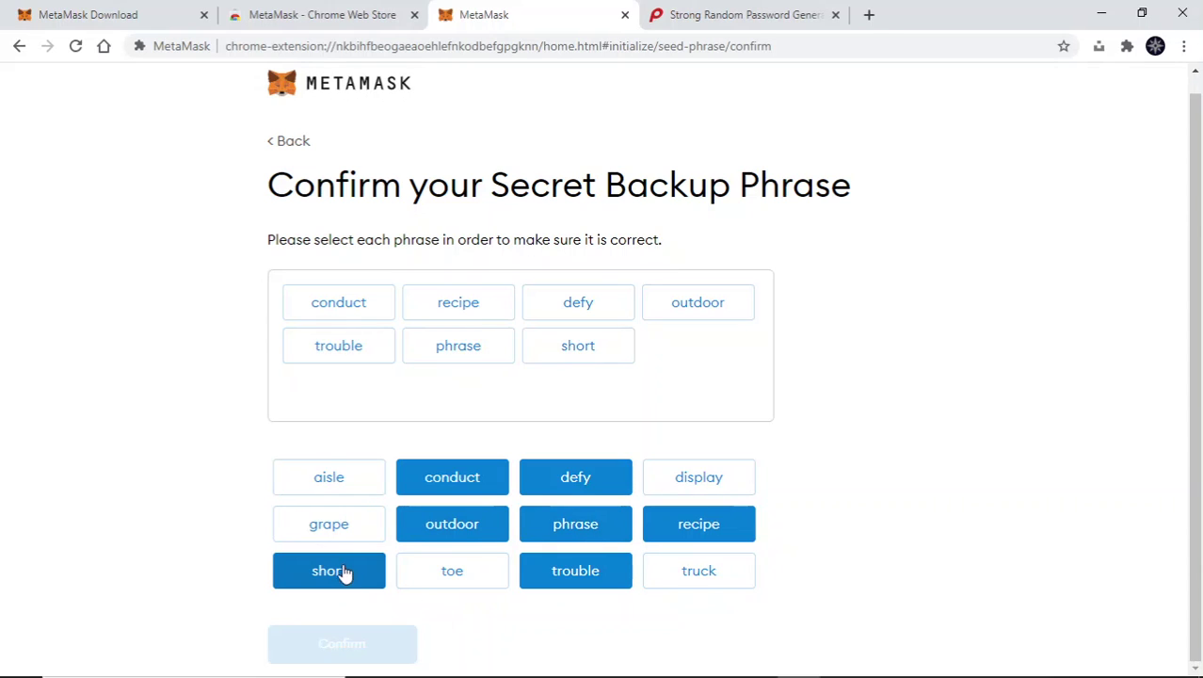
{"action": "left_click", "coordinate": [349, 532]}
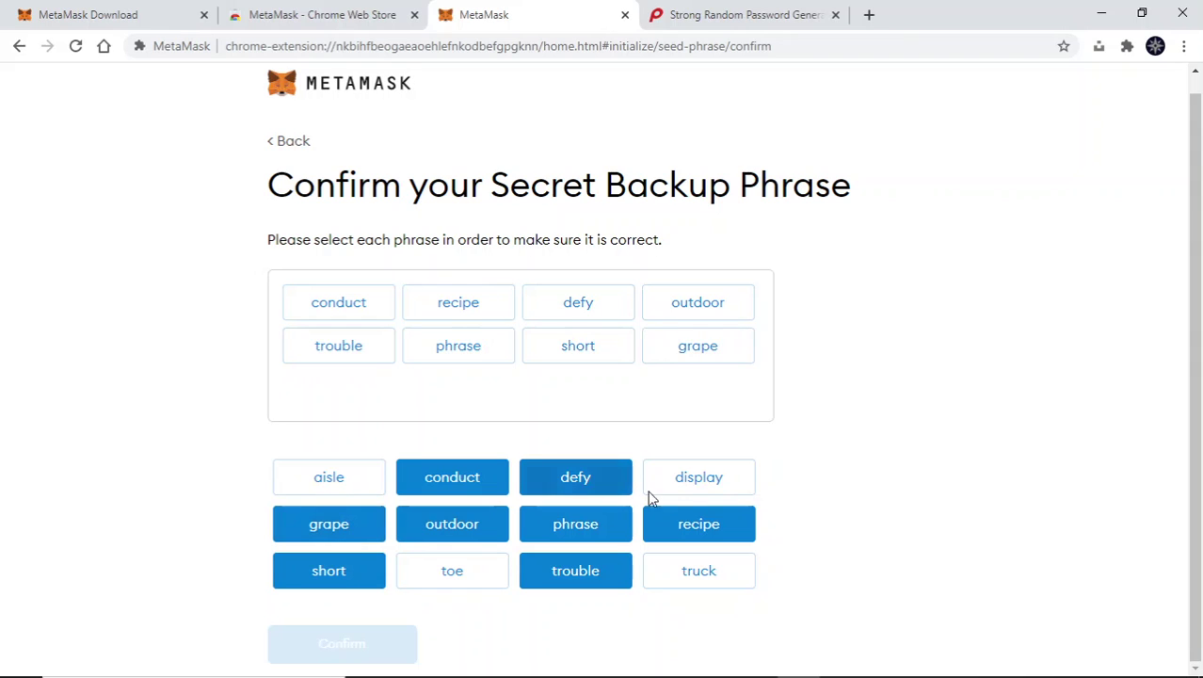
{"action": "left_click", "coordinate": [706, 487]}
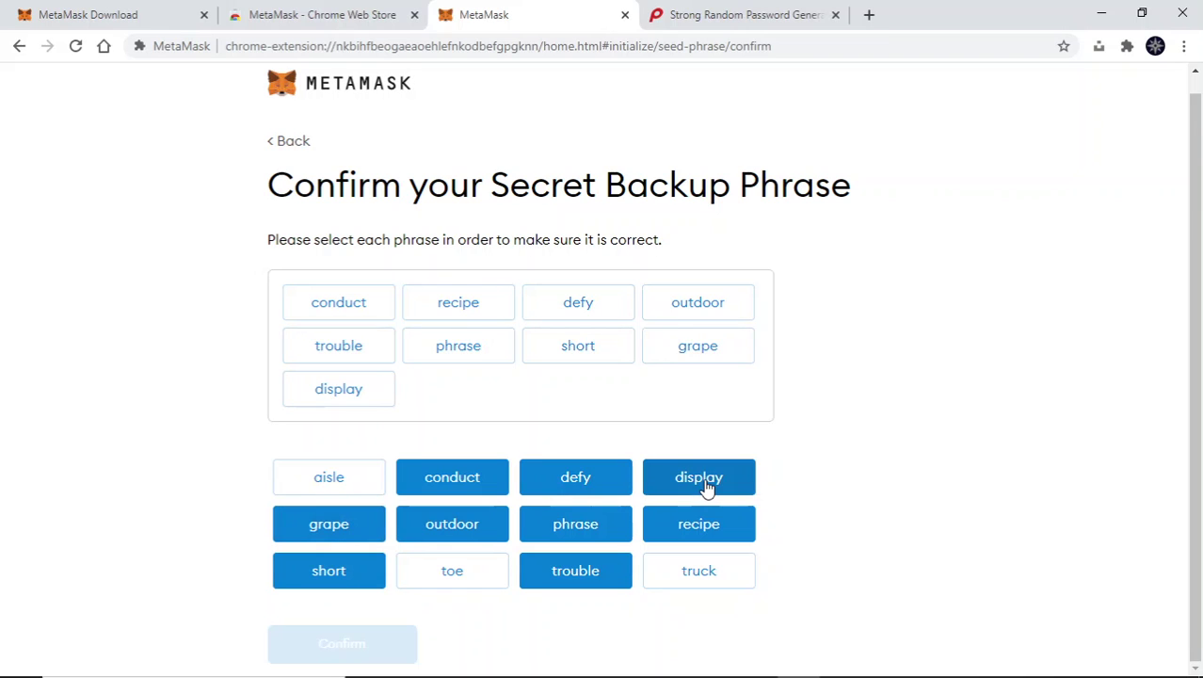
{"action": "left_click", "coordinate": [462, 584]}
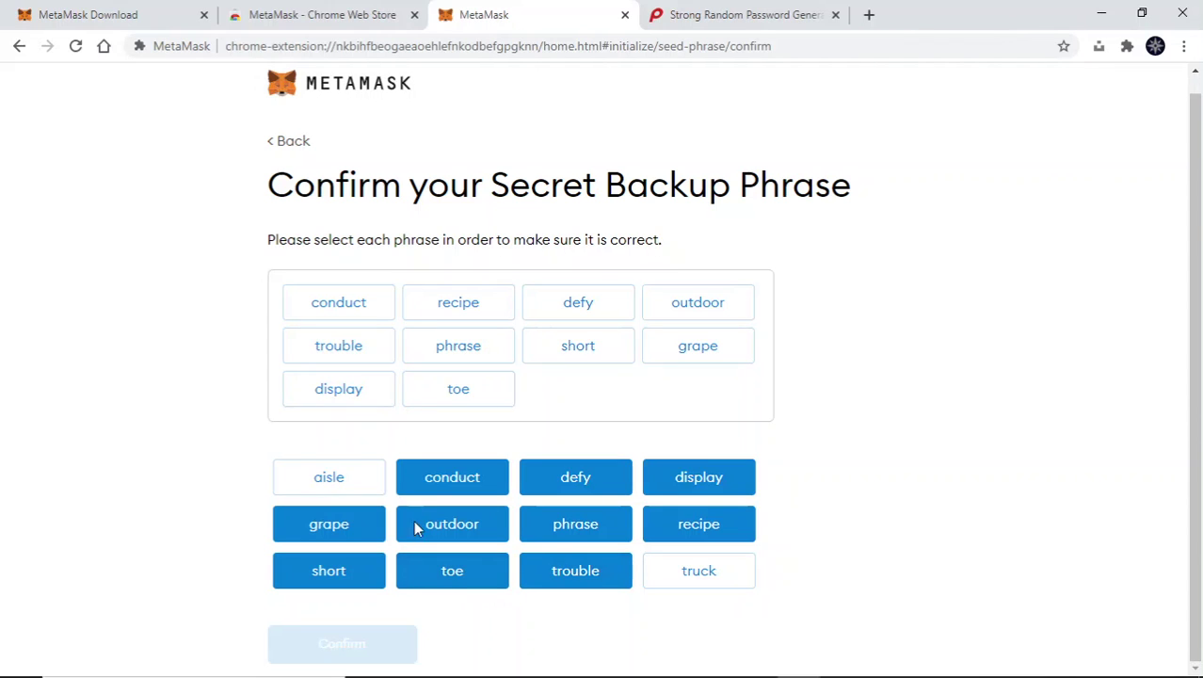
{"action": "left_click", "coordinate": [362, 482]}
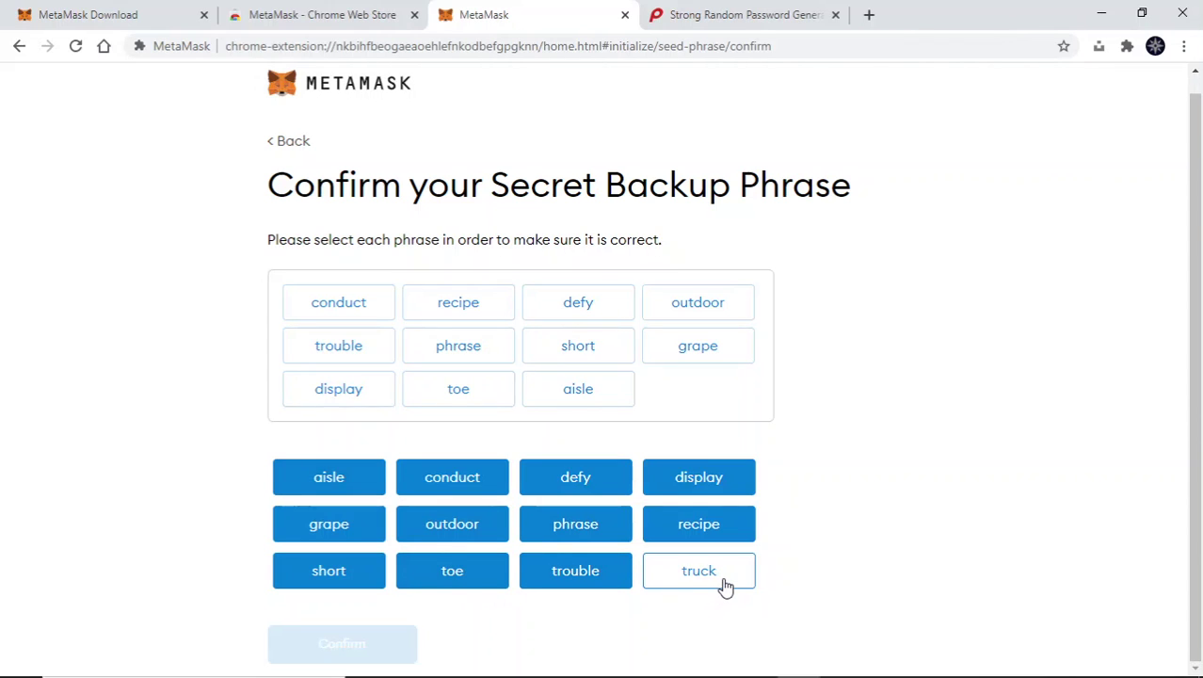
{"action": "left_click", "coordinate": [726, 584]}
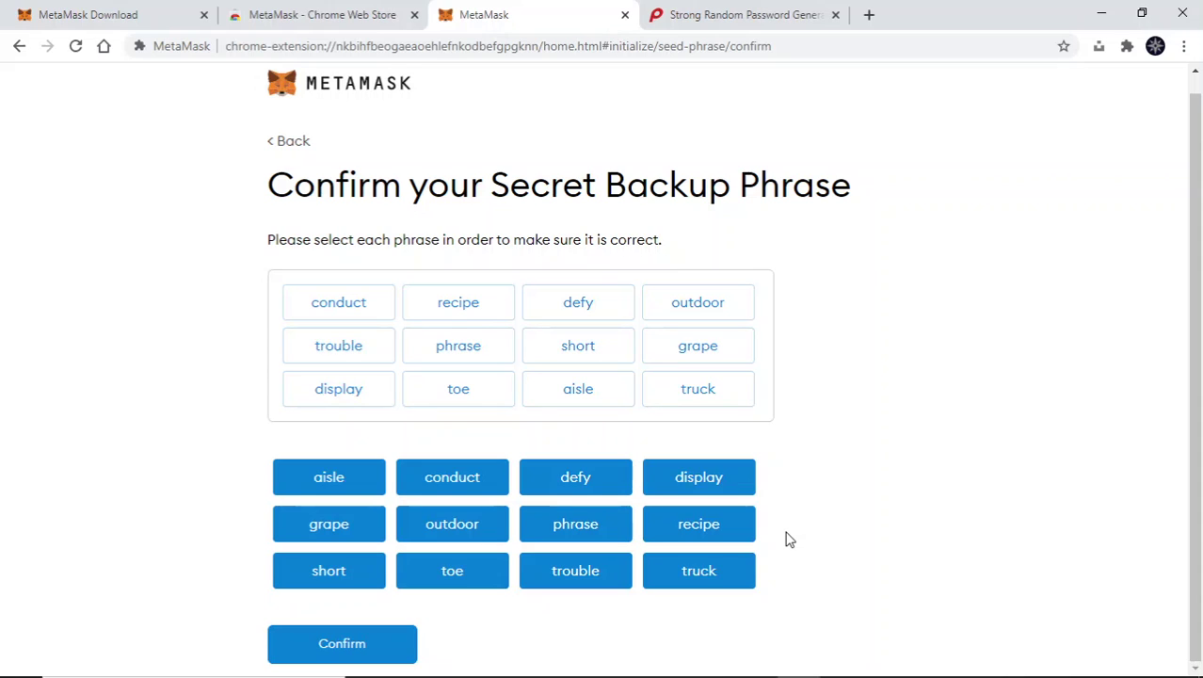
{"action": "left_click", "coordinate": [359, 656]}
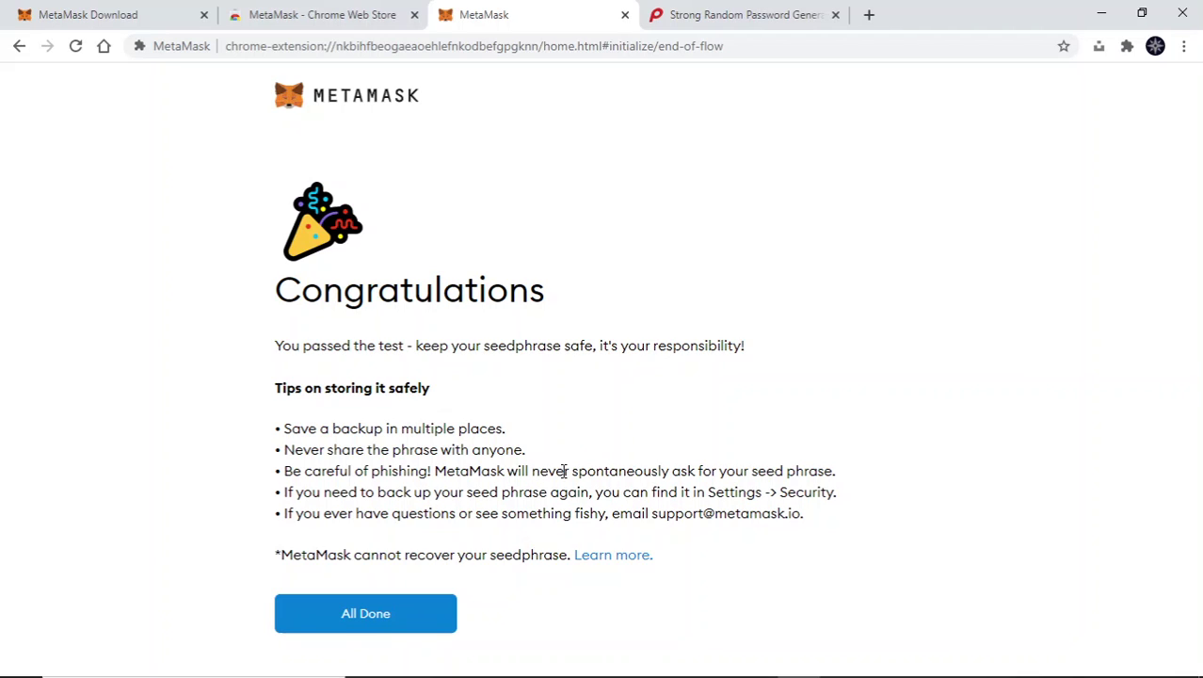
- Select All Done and dismiss the 'Token swapping is here!' announcement
{"action": "left_click", "coordinate": [399, 615]}
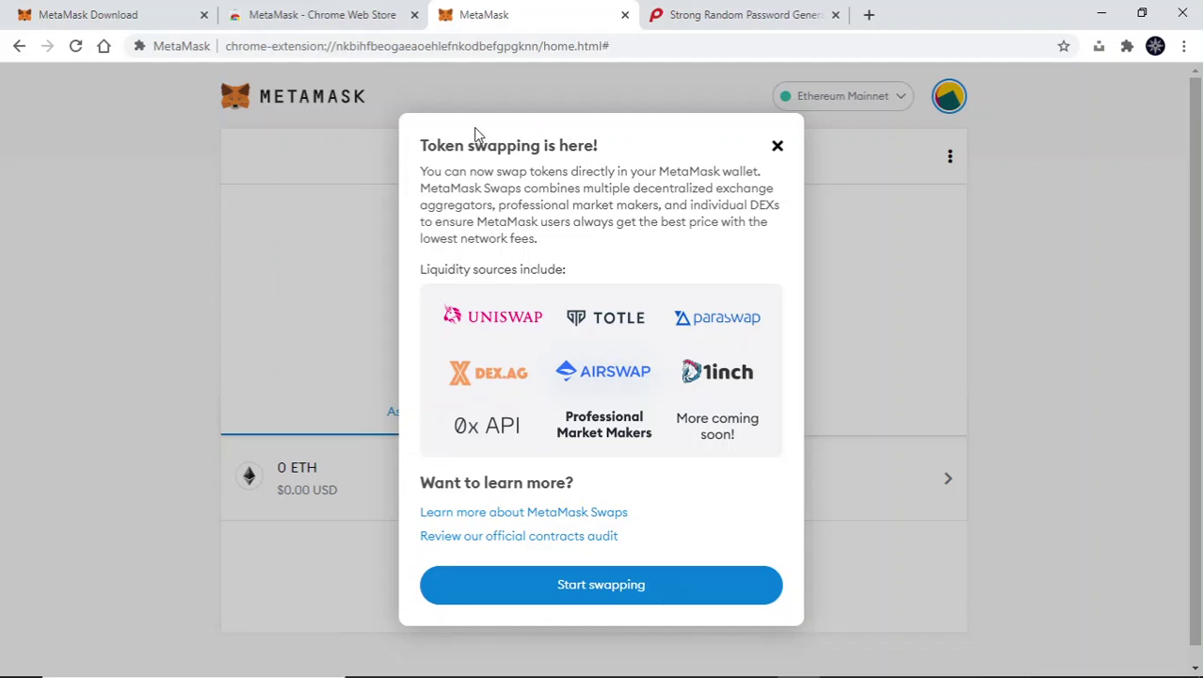
{"action": "left_click", "coordinate": [778, 149]}
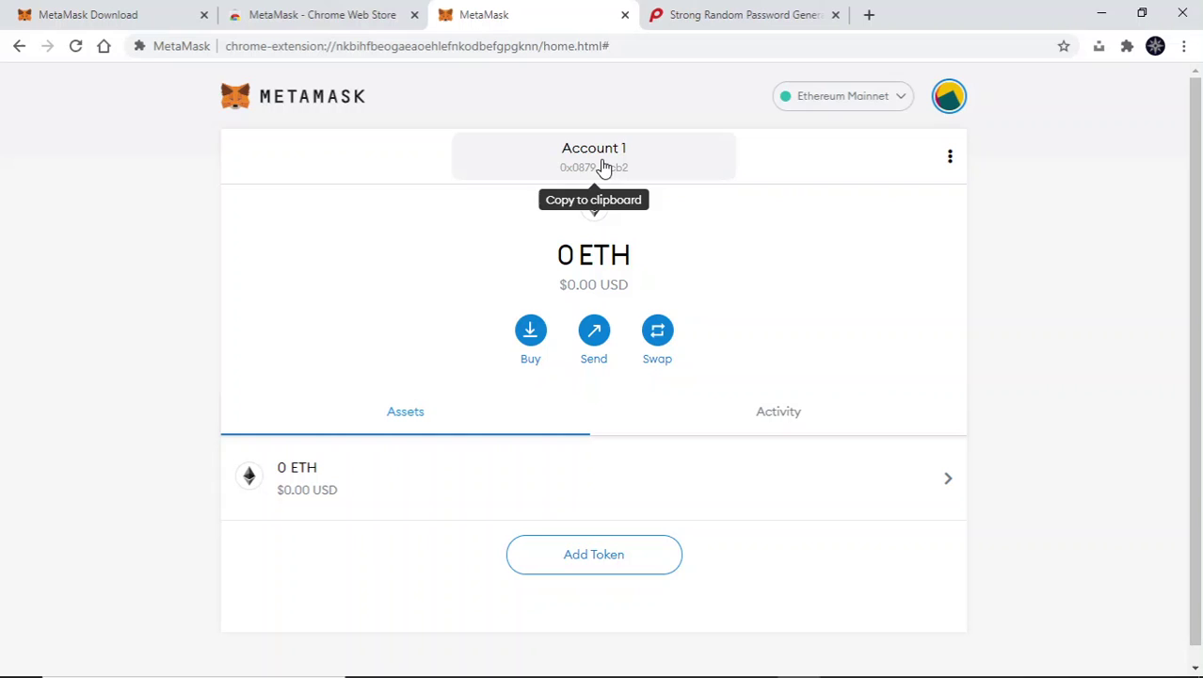
- Rename Account 1 to the owner's first name in Account details
{"action": "left_click", "coordinate": [951, 156]}
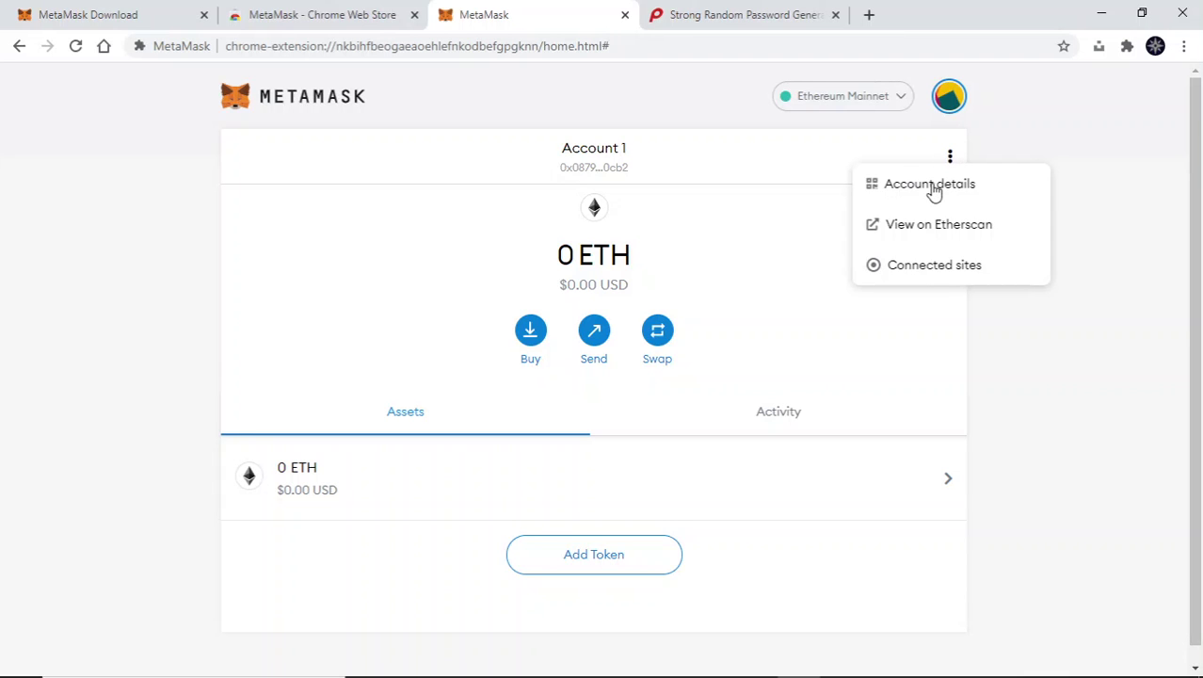
{"action": "left_click", "coordinate": [930, 185]}
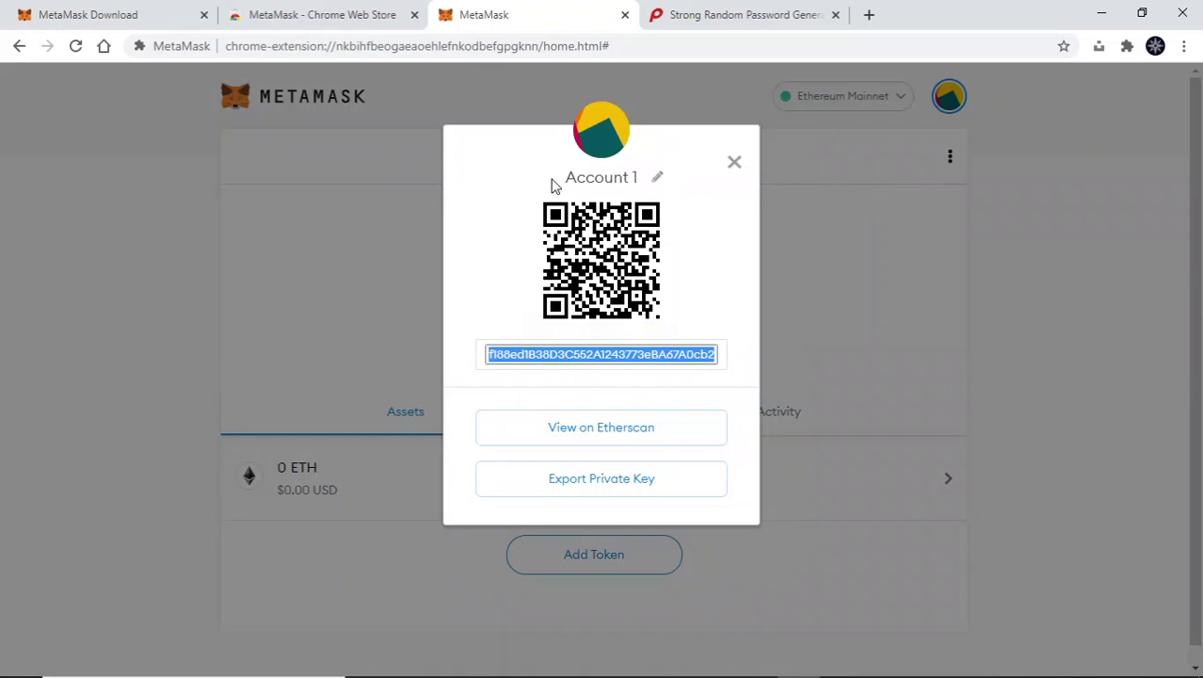
{"action": "left_click", "coordinate": [660, 181]}
{"action": "left_click_drag", "start_coordinate": [636, 182], "coordinate": [558, 182]}
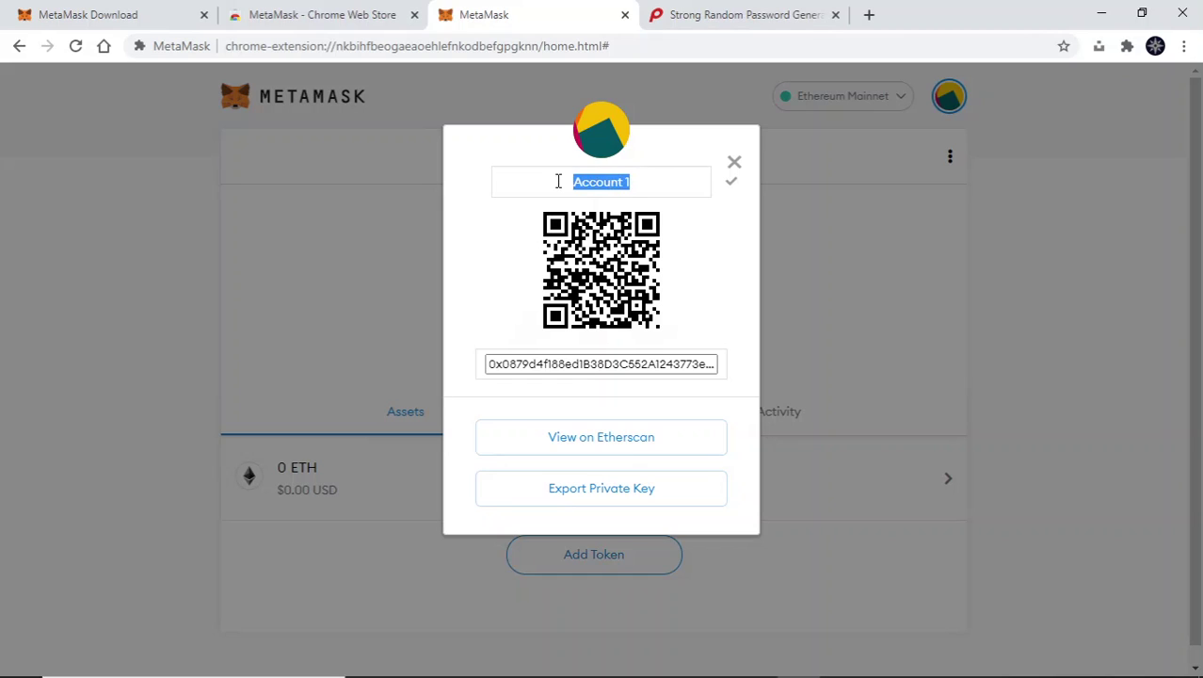
{"action": "type", "text": "Daniel"}
{"action": "left_click", "coordinate": [732, 182]}
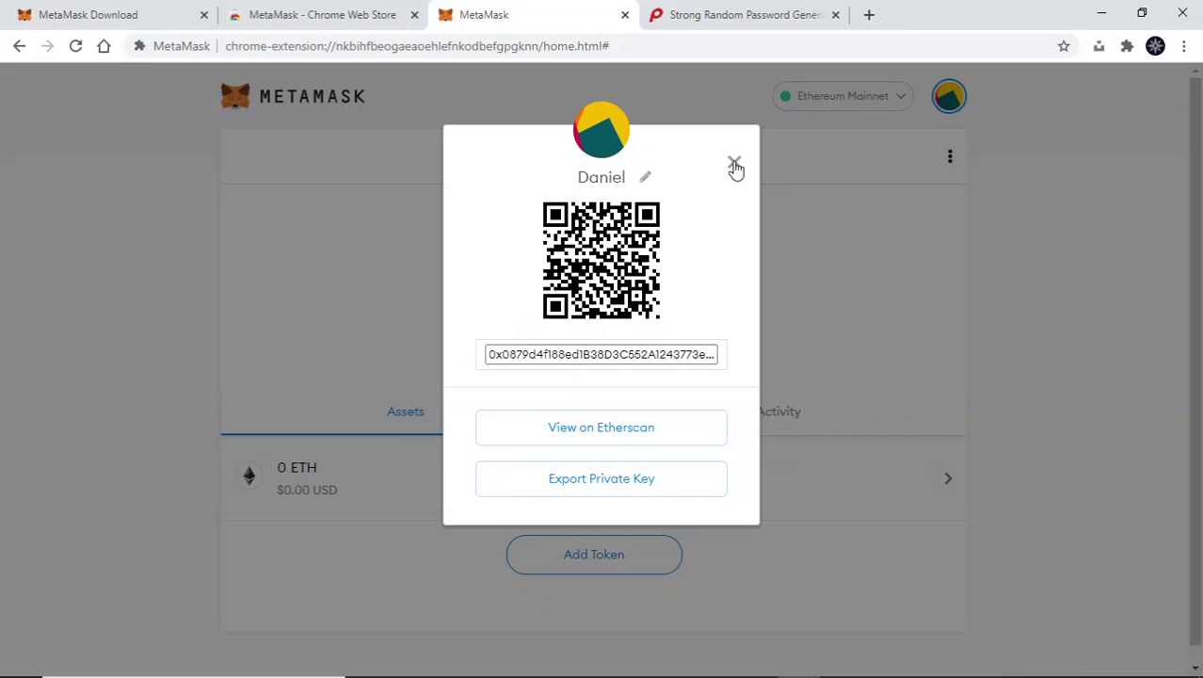
- Close the account details and copy the wallet address to the clipboard
{"action": "left_click", "coordinate": [735, 165]}
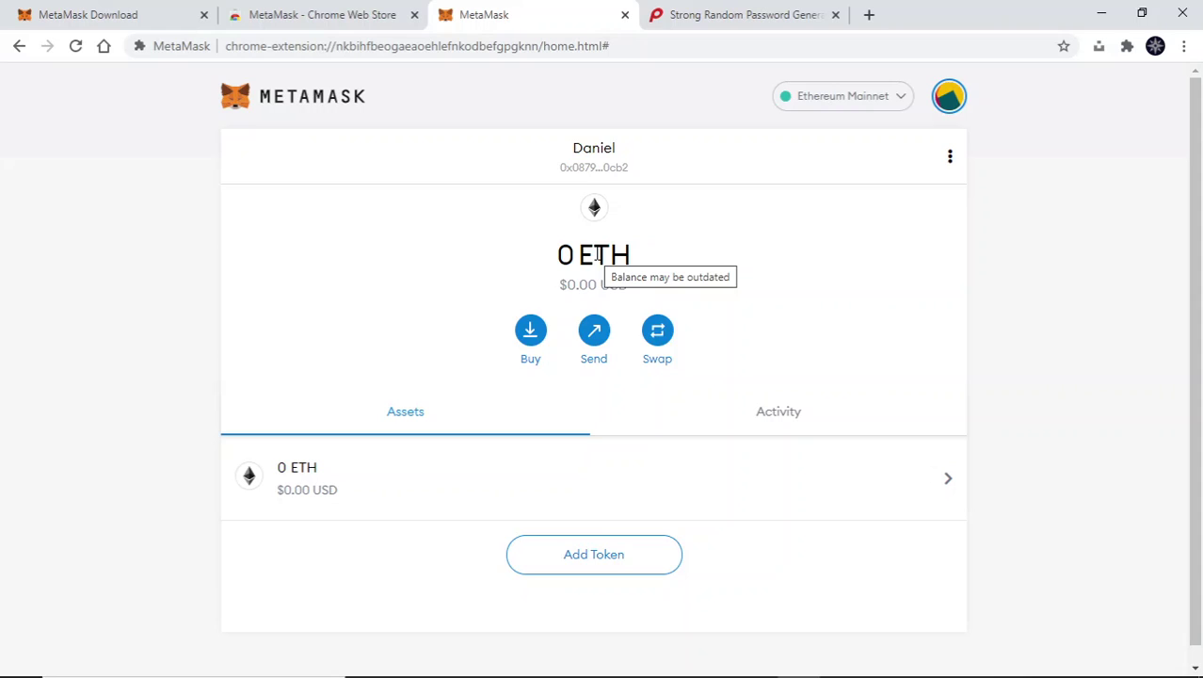
{"action": "left_click", "coordinate": [600, 178]}
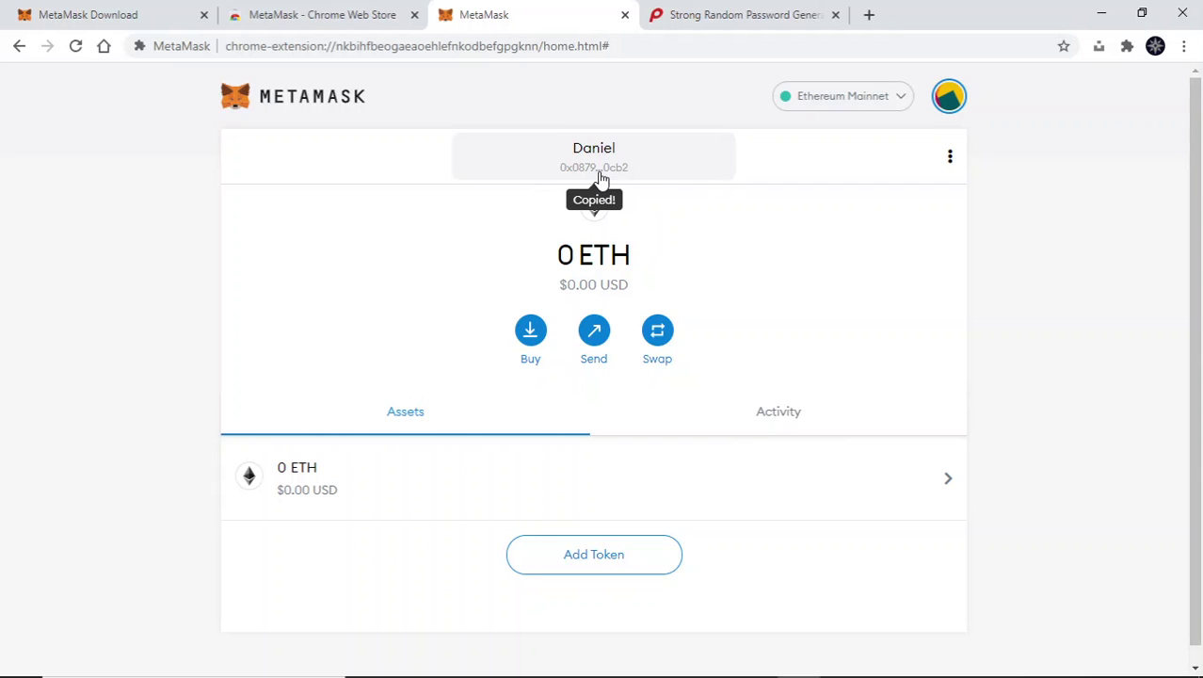
{"action": "mouse_move", "coordinate": [603, 670]}
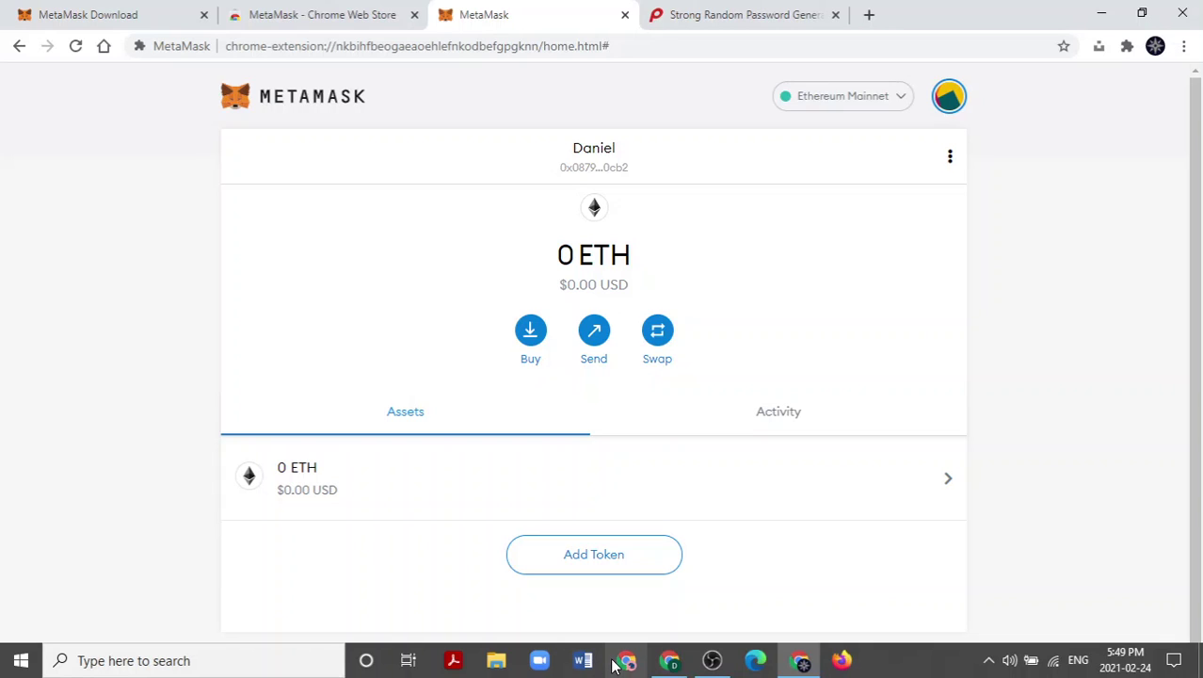
- Paste the wallet address into the 'My Metamask Wallet Address' Gmail draft, then return to MetaMask
{"action": "left_click", "coordinate": [673, 662]}
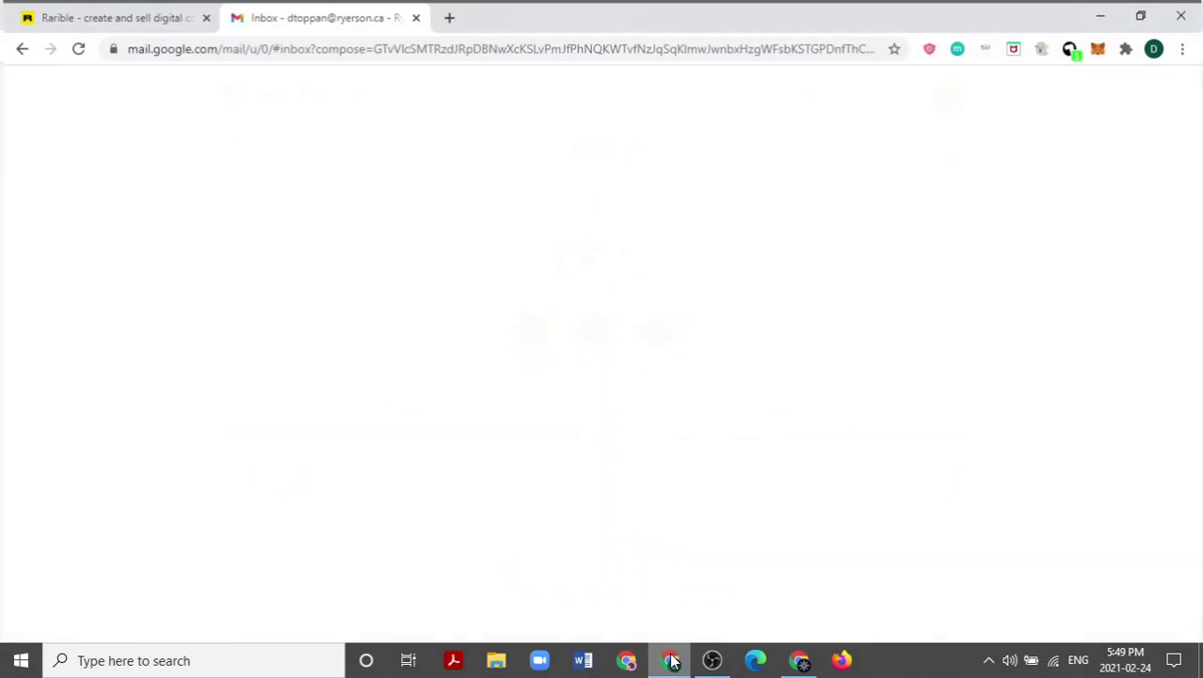
{"action": "left_click", "coordinate": [365, 368]}
{"action": "key", "text": "ctrl+v"}
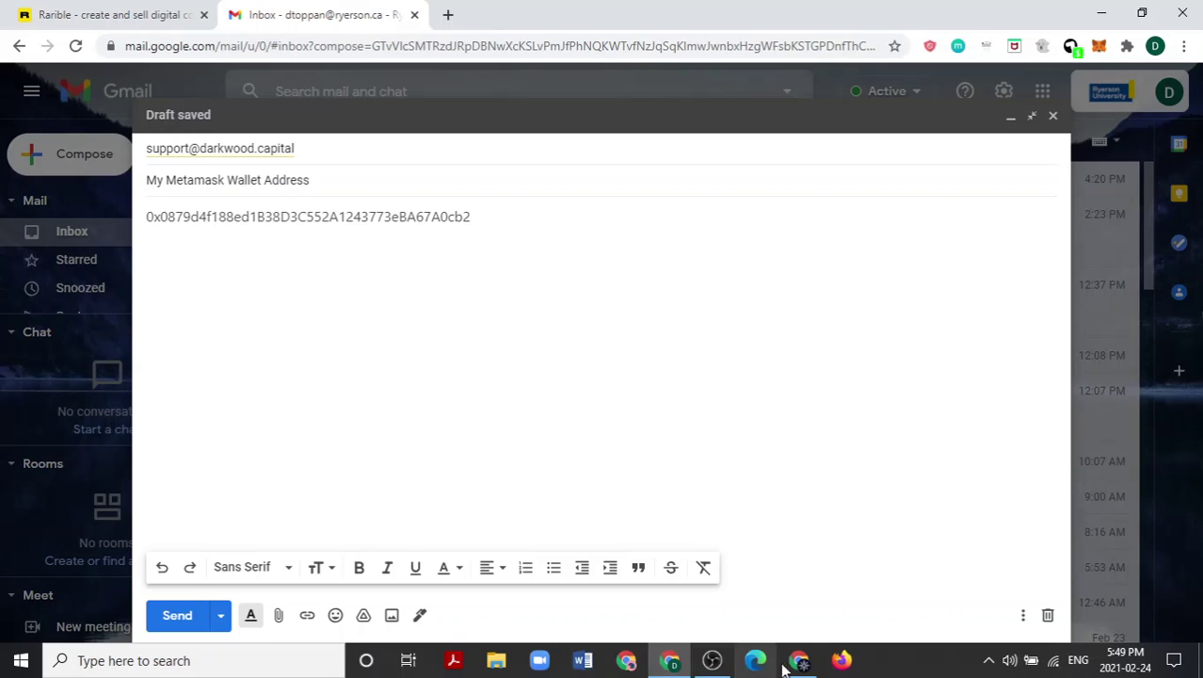
{"action": "left_click", "coordinate": [798, 662]}
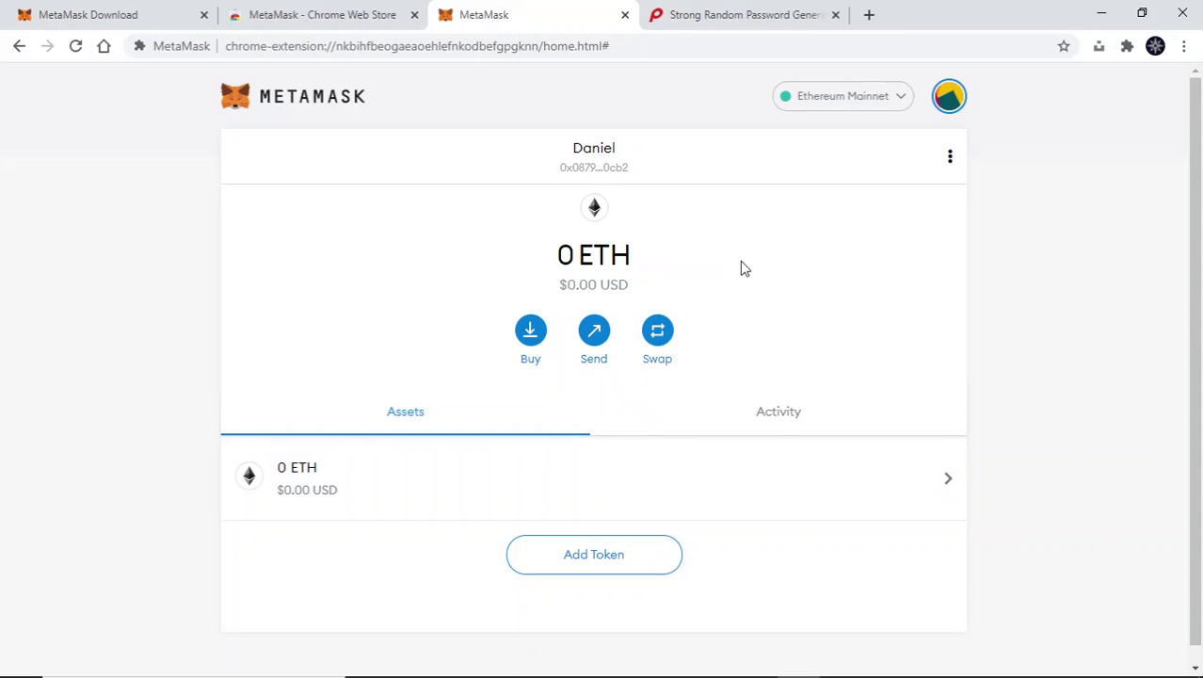
- Open the account's Etherscan page (0 Ether, no transactions) in a new tab, then close Account details in MetaMask
{"action": "left_click", "coordinate": [950, 160]}
{"action": "left_click", "coordinate": [940, 186]}
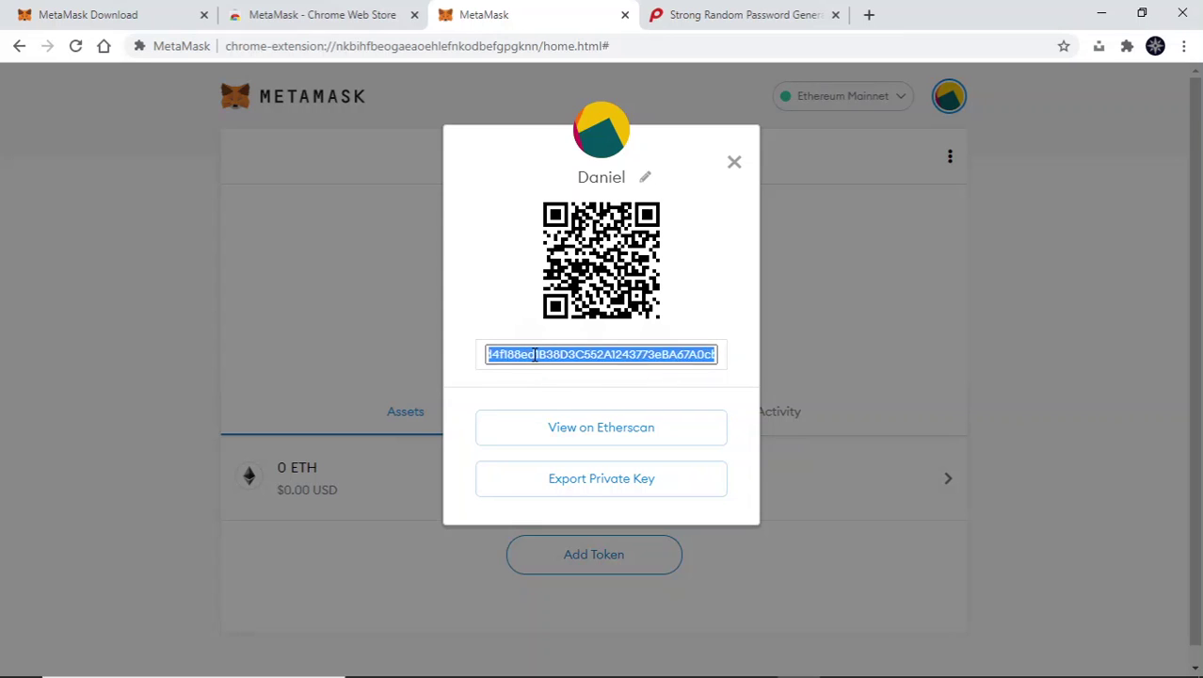
{"action": "left_click", "coordinate": [546, 429]}
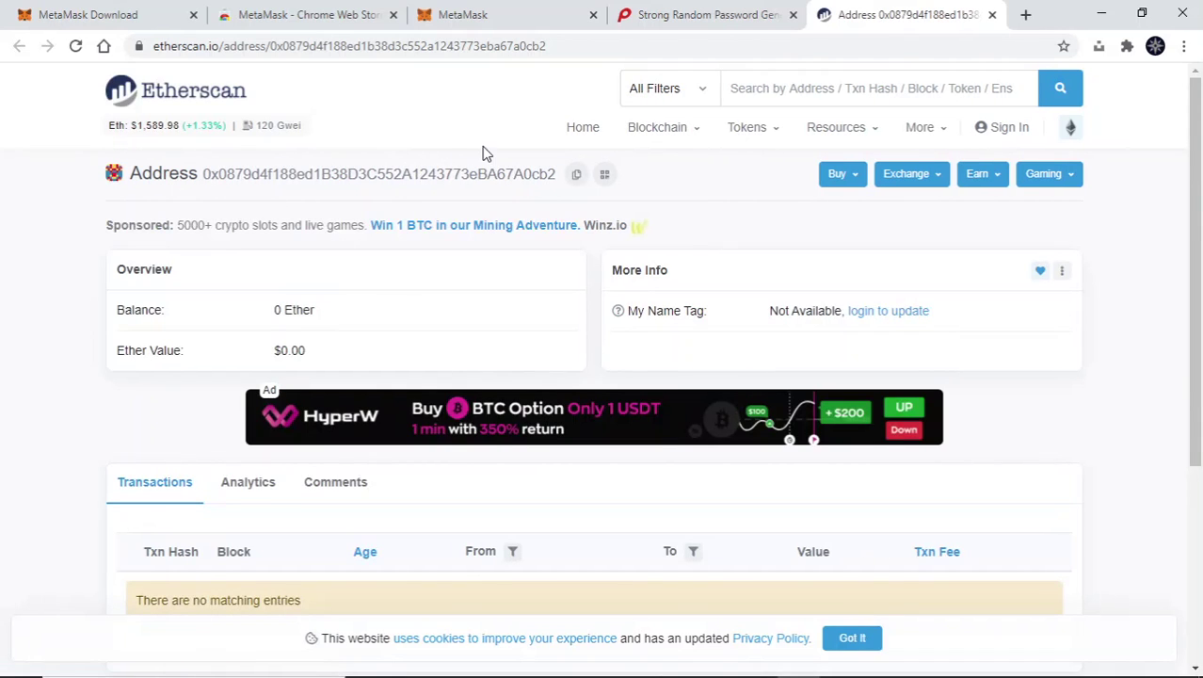
{"action": "left_click", "coordinate": [493, 8]}
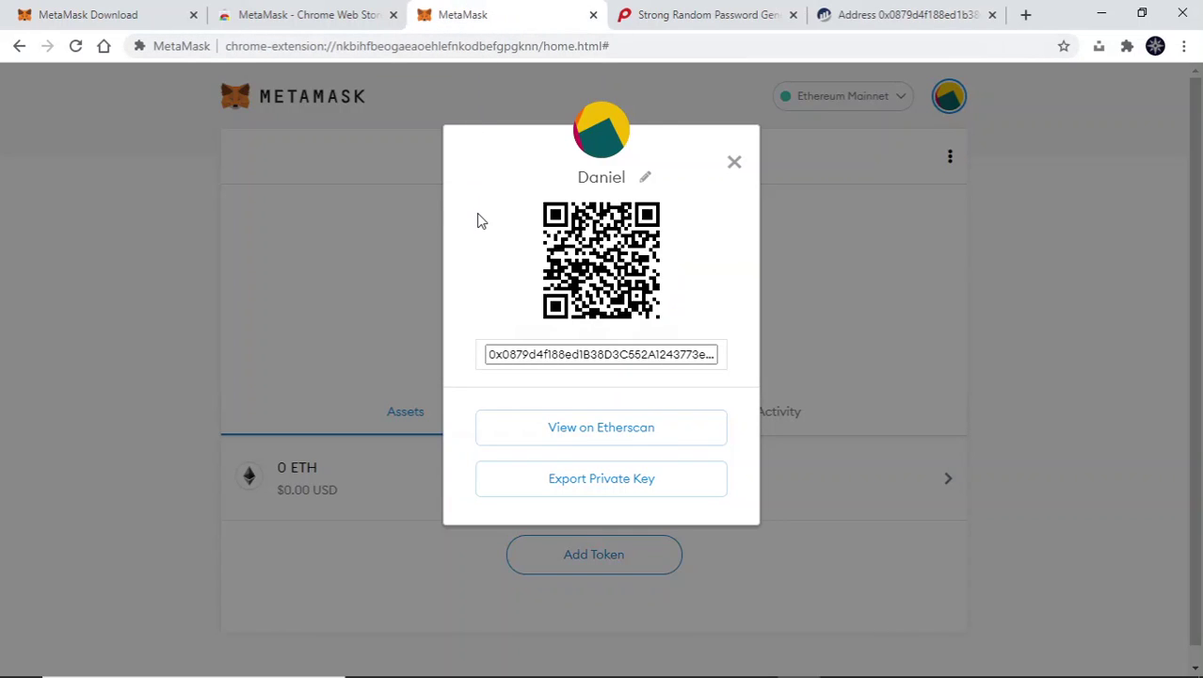
{"action": "left_click", "coordinate": [734, 164]}
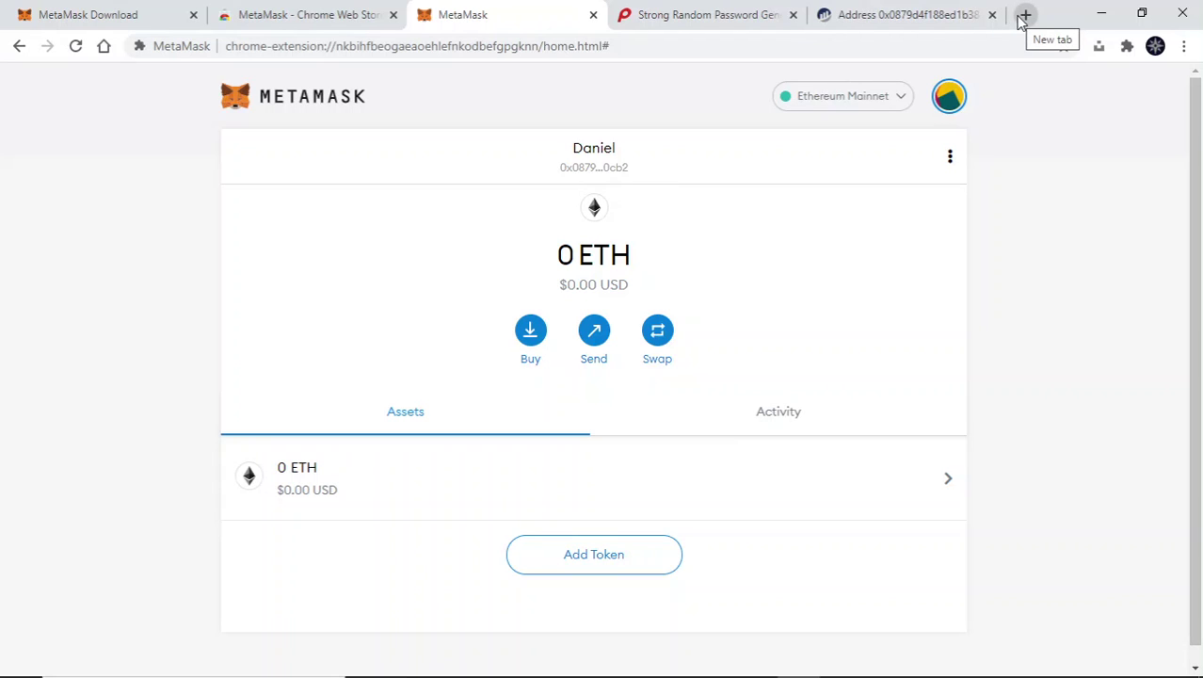
- Open a new Chrome tab and pin MetaMask to the browser toolbar from the Extensions menu
{"action": "left_click", "coordinate": [1024, 16]}
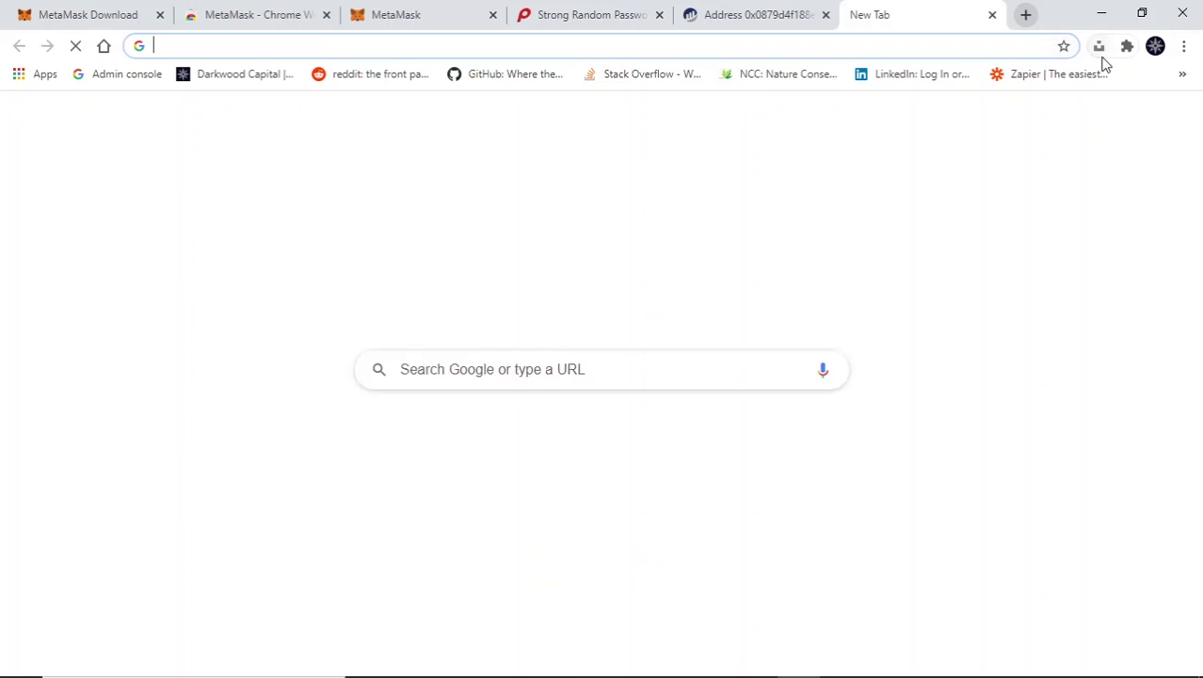
{"action": "left_click", "coordinate": [1127, 46]}
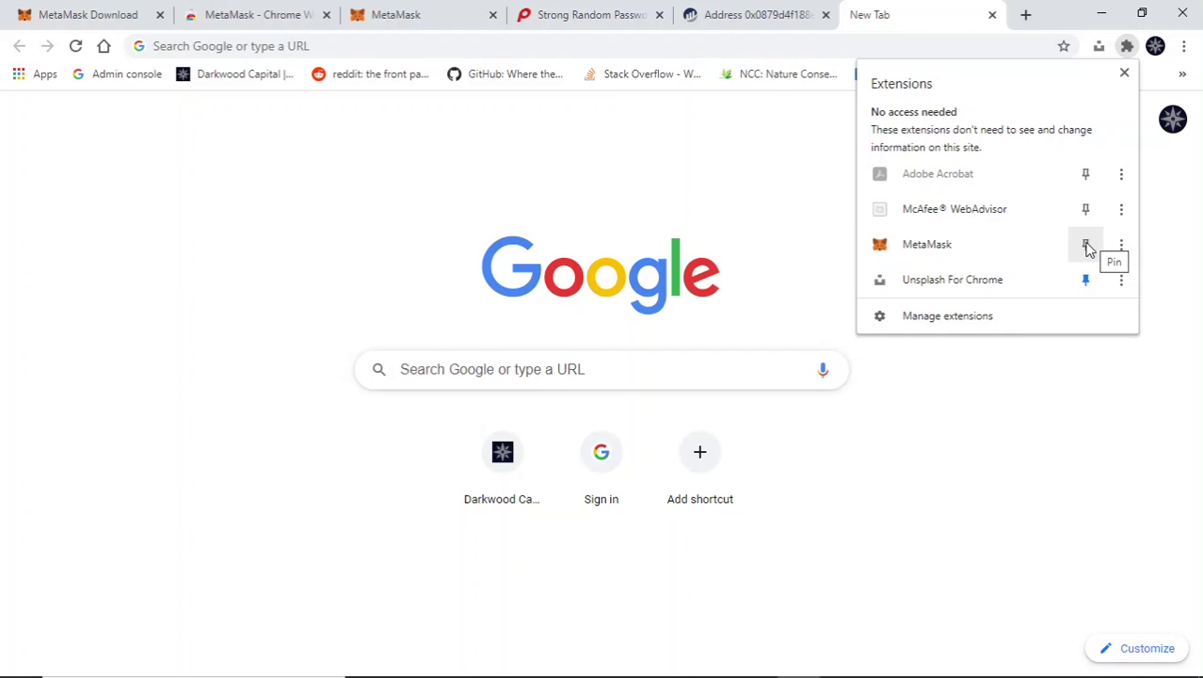
{"action": "left_click", "coordinate": [1086, 247]}
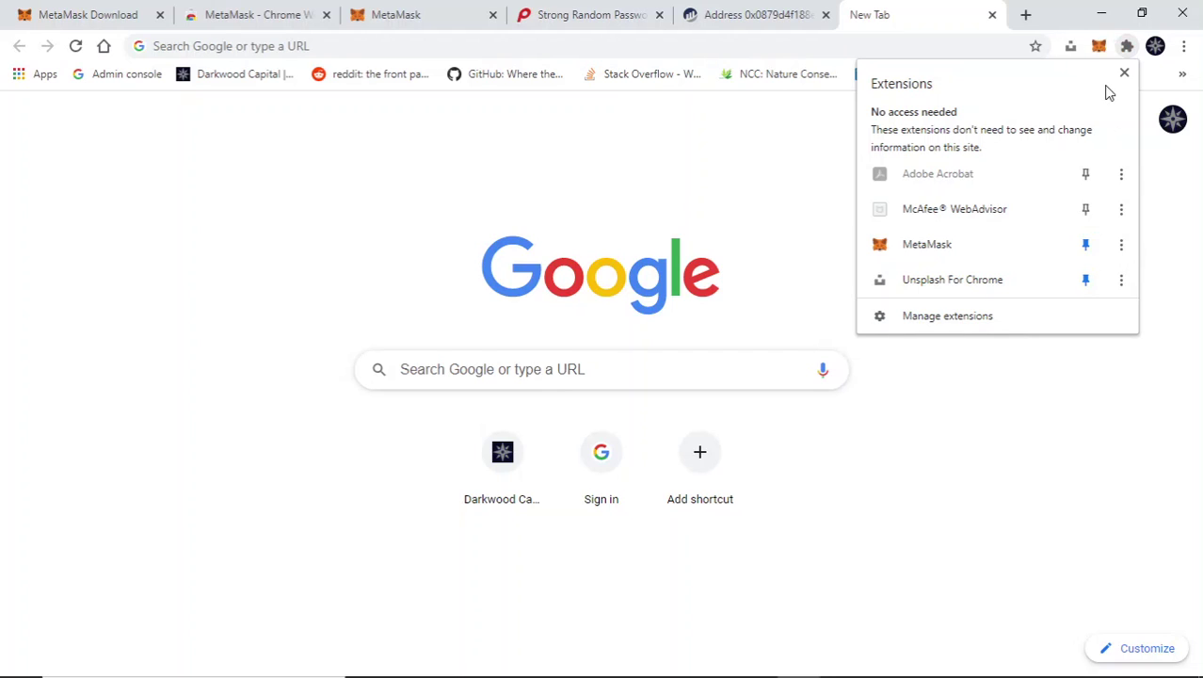
{"action": "left_click", "coordinate": [725, 196]}
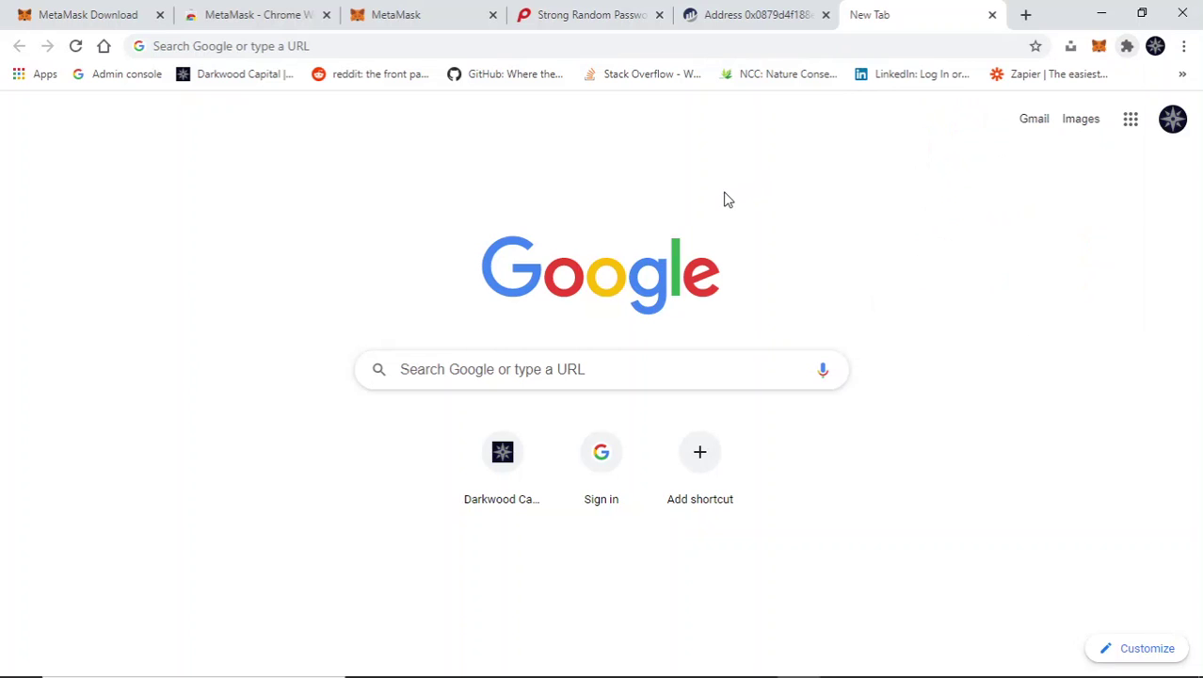
- Expand the MetaMask wallet into a full Chrome tab, then switch to the Firefox window showing Bing
{"action": "left_click", "coordinate": [1100, 47]}
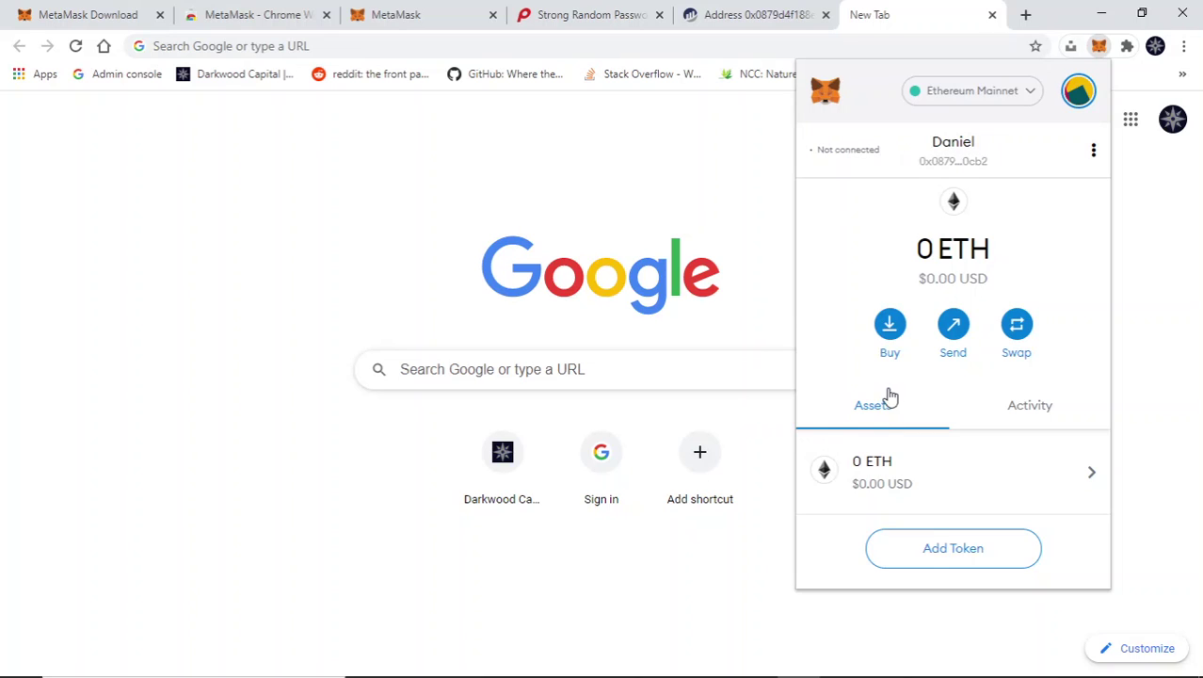
{"action": "left_click", "coordinate": [1094, 156]}
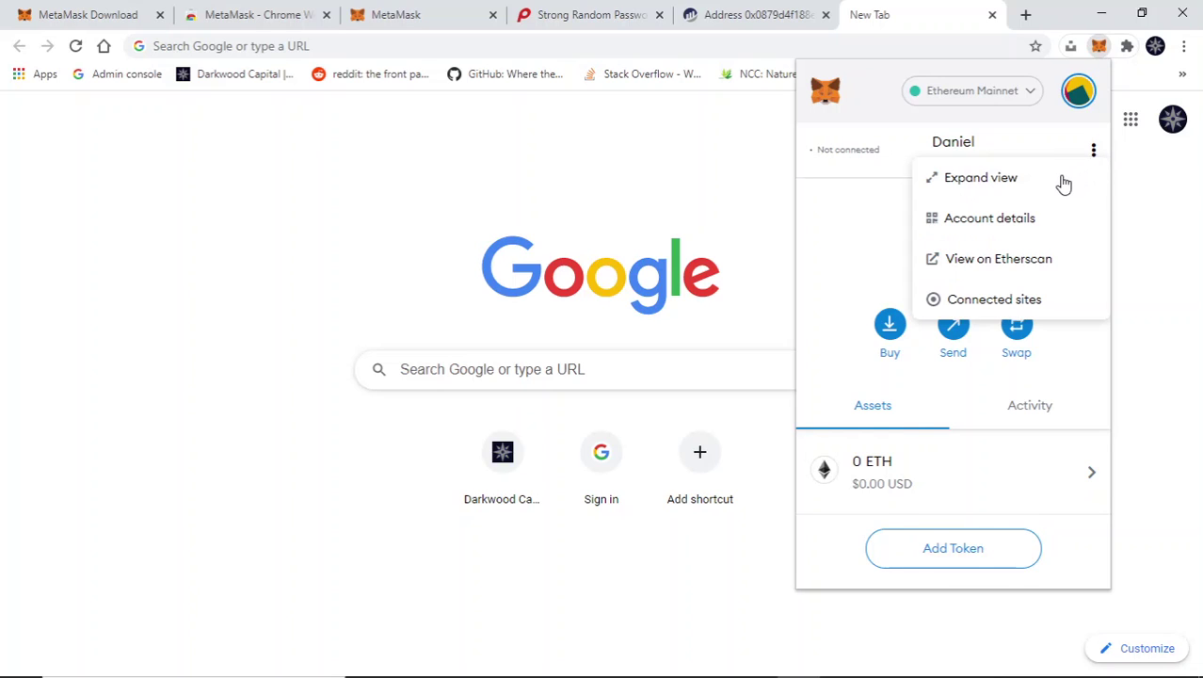
{"action": "left_click", "coordinate": [1064, 180]}
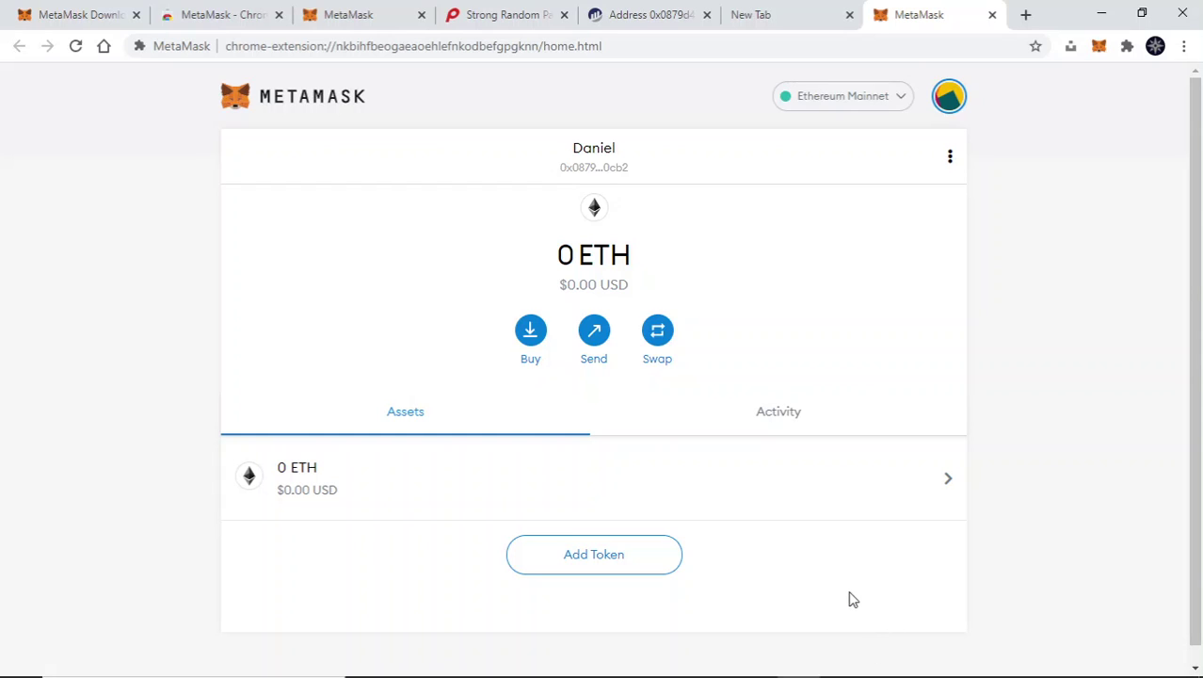
{"action": "mouse_move", "coordinate": [846, 674]}
{"action": "left_click", "coordinate": [844, 661]}
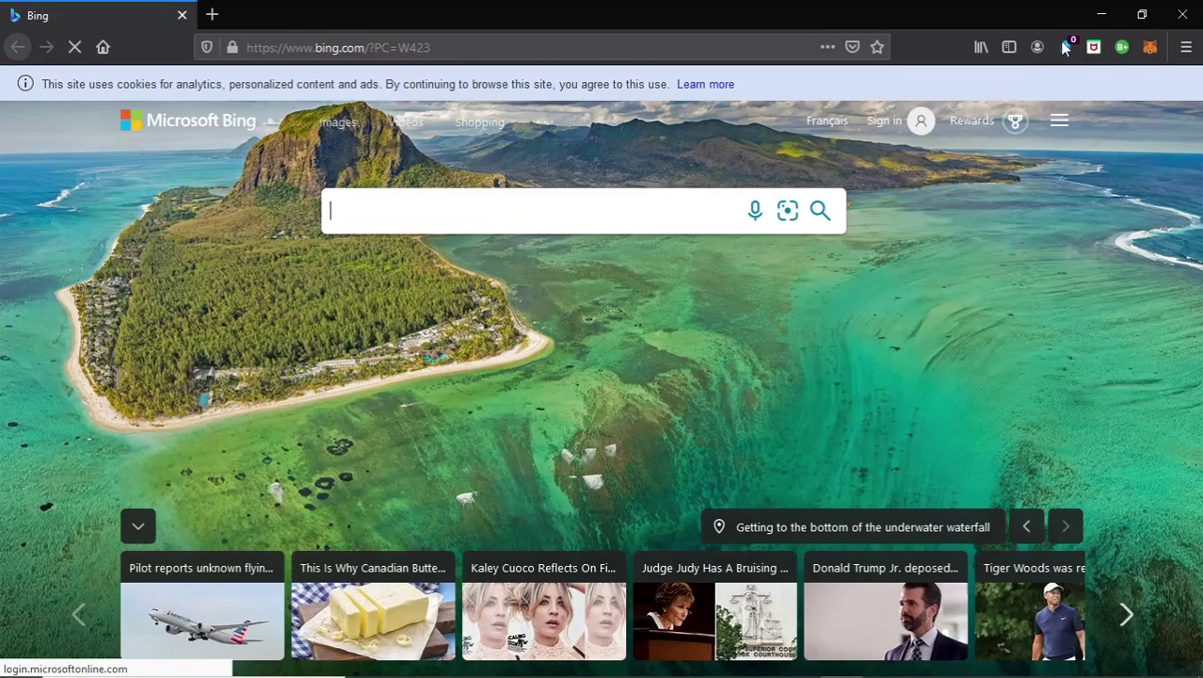
- Unlock MetaMask in Firefox with the wallet password and expand Account 1 (0 ETH) into a full tab
{"action": "left_click", "coordinate": [1148, 47]}
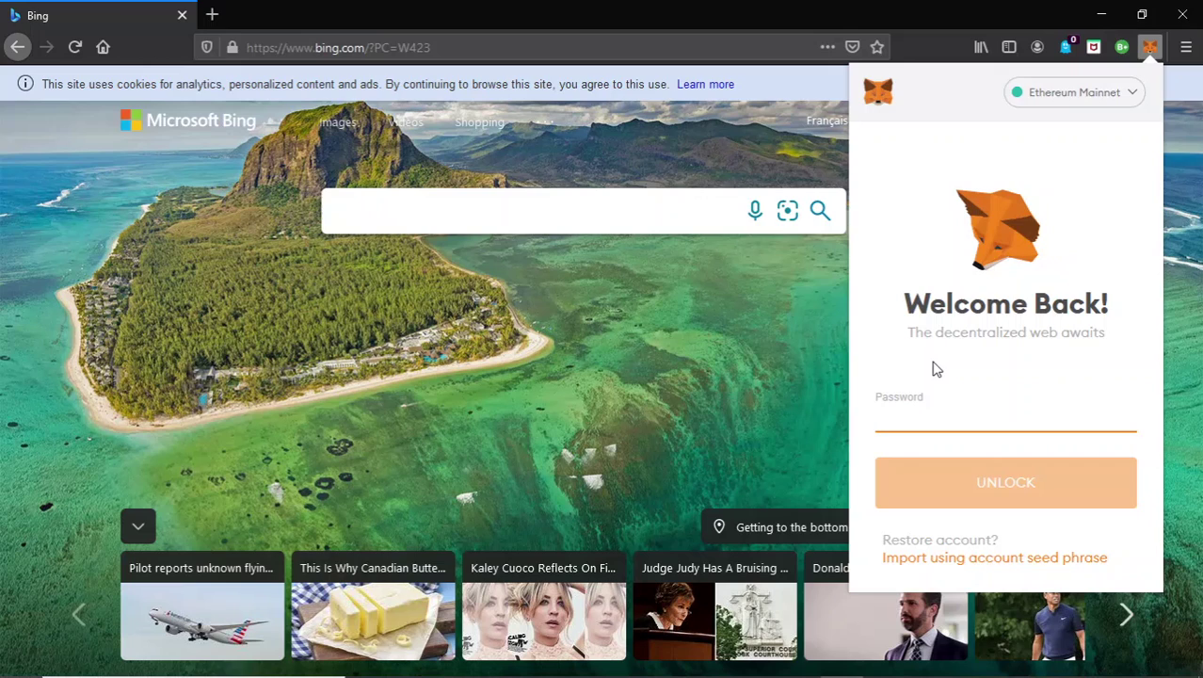
{"action": "type", "text": "*****"}
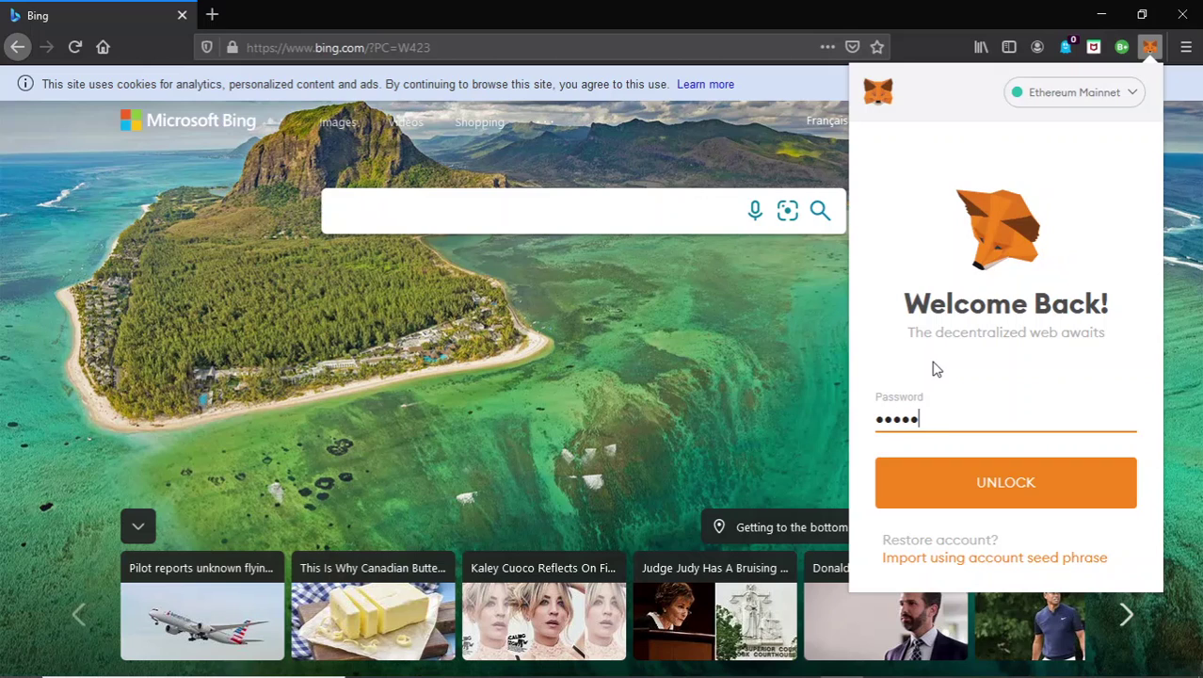
{"action": "type", "text": "***"}
{"action": "key", "text": "Return"}
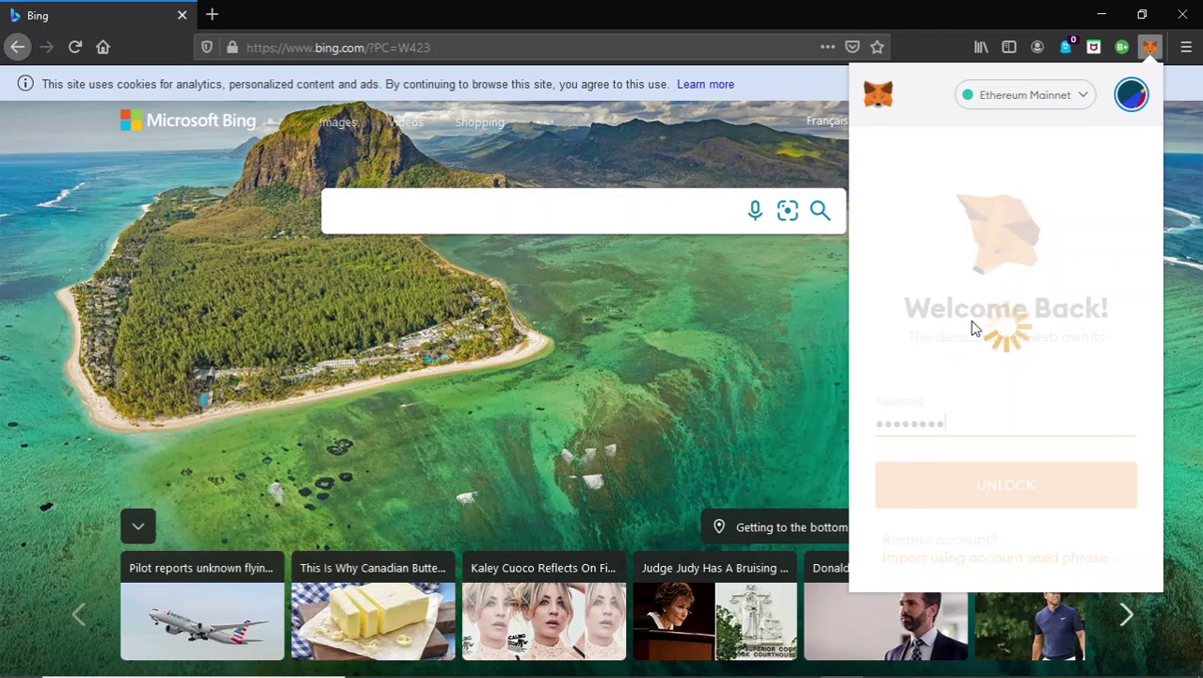
{"action": "left_click", "coordinate": [1147, 154]}
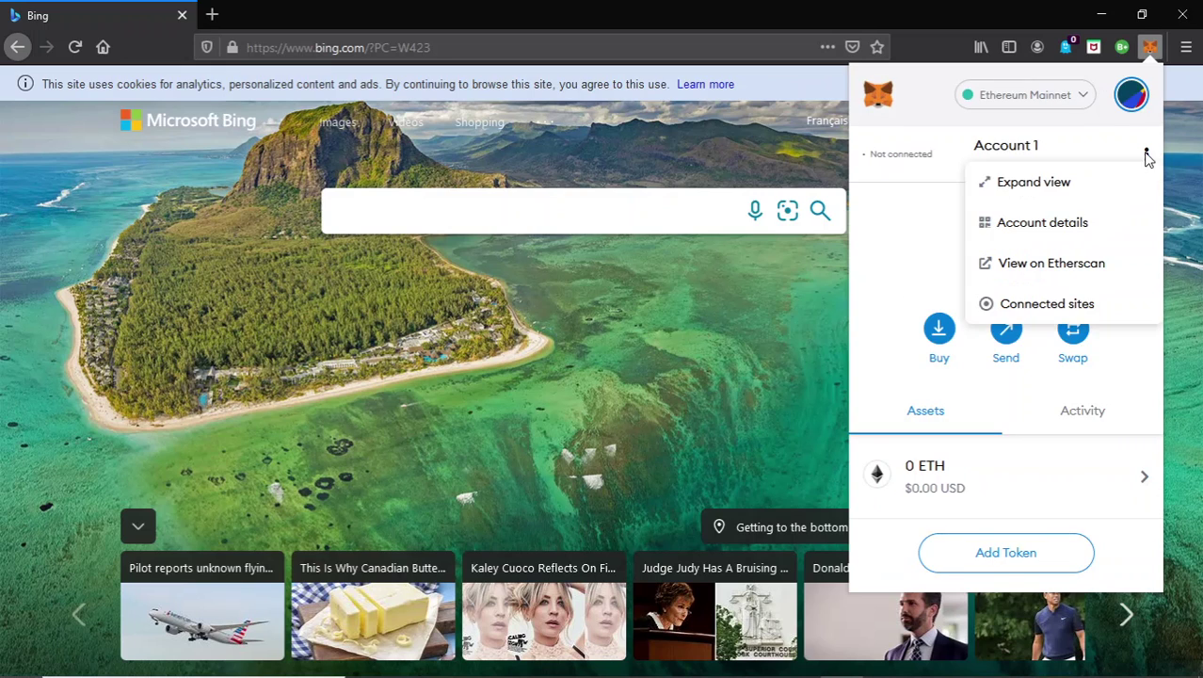
{"action": "left_click", "coordinate": [1033, 183]}
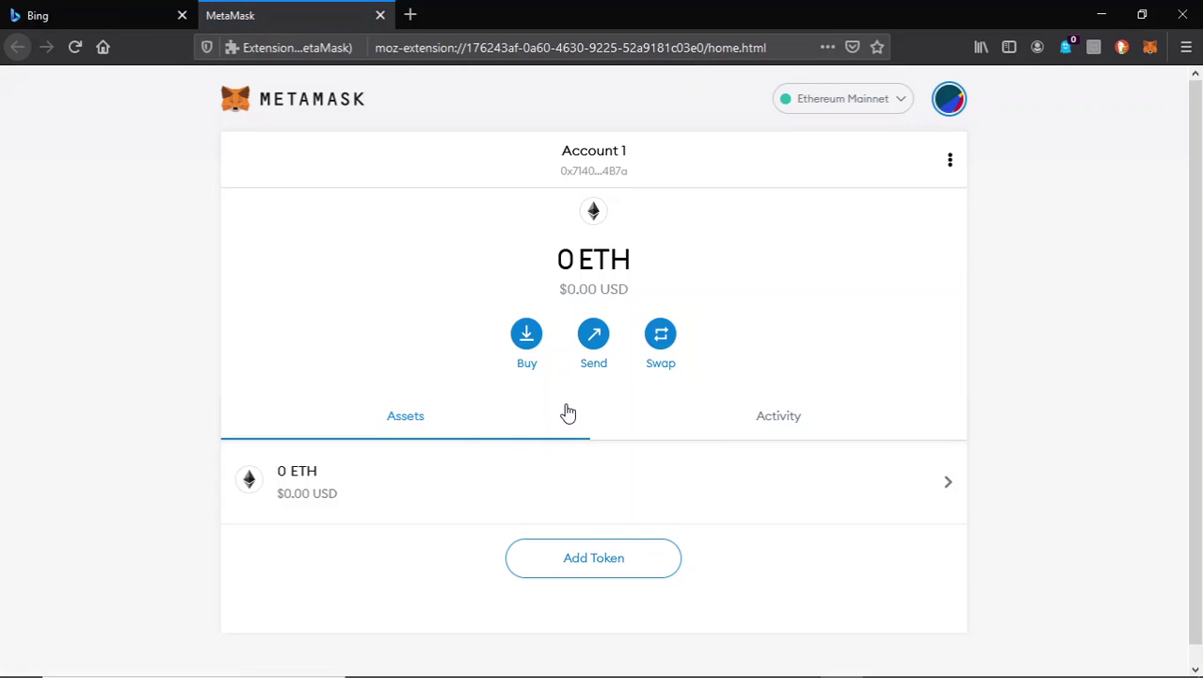
{"action": "mouse_move", "coordinate": [591, 674]}
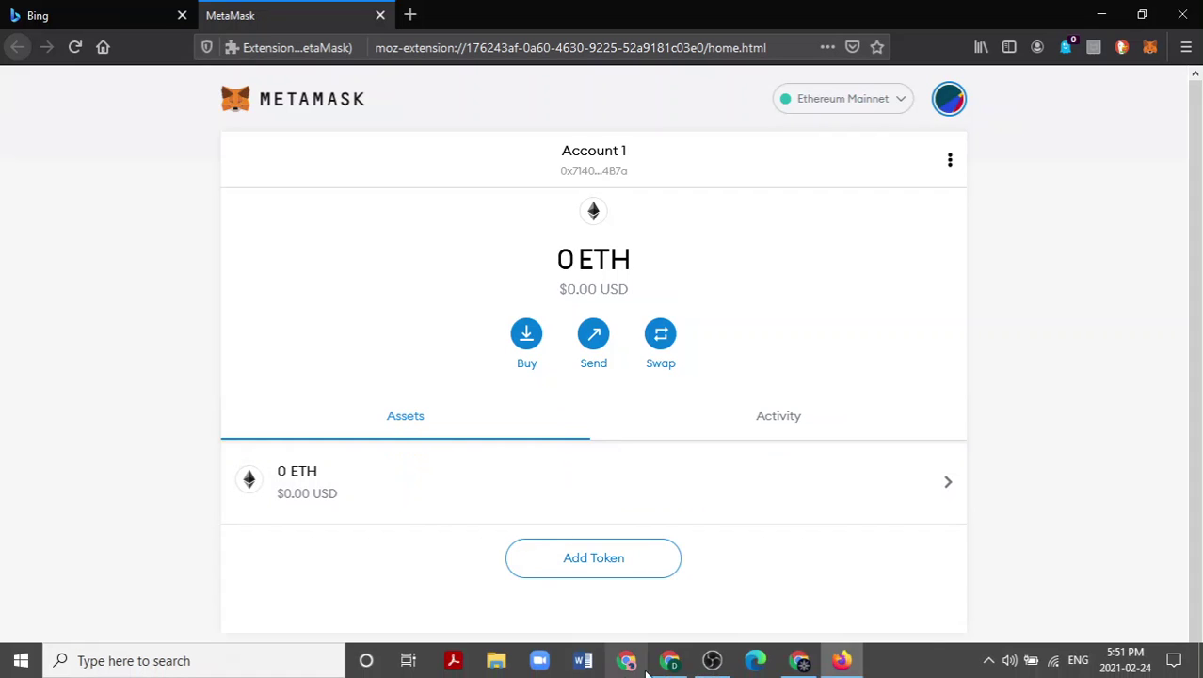
- In Edge, go to metamask.io's download page and open MetaMask's Chrome Web Store listing
{"action": "left_click", "coordinate": [756, 661]}
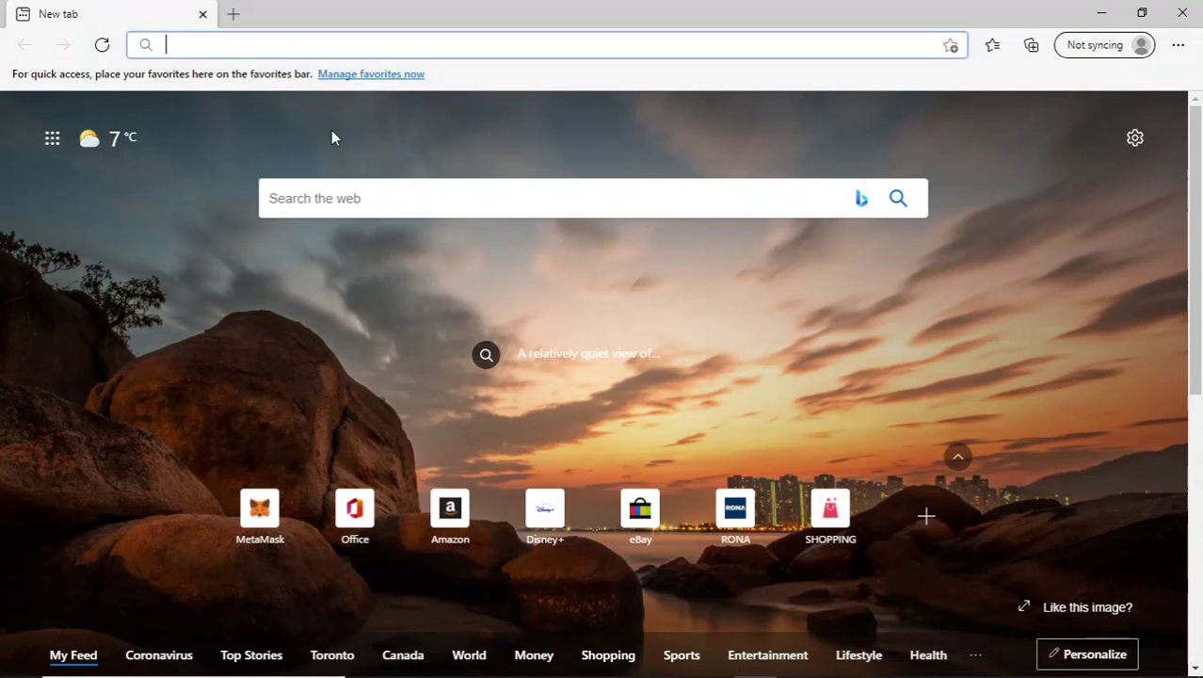
{"action": "type", "text": "metamask.io"}
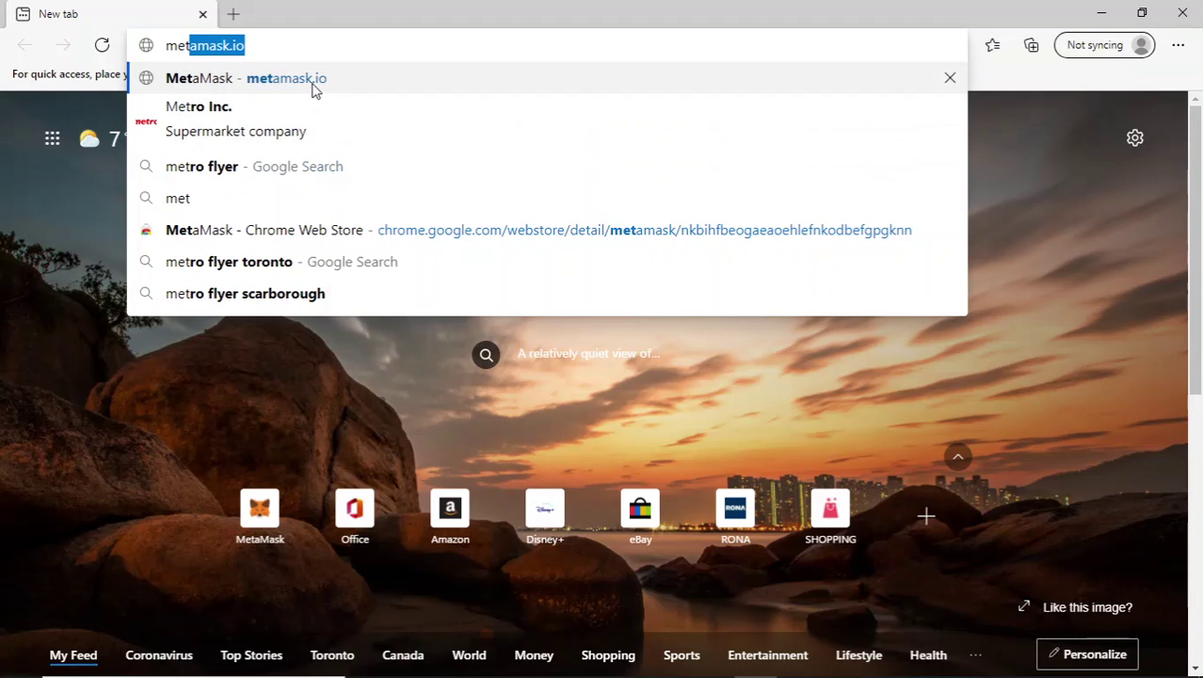
{"action": "left_click", "coordinate": [313, 85]}
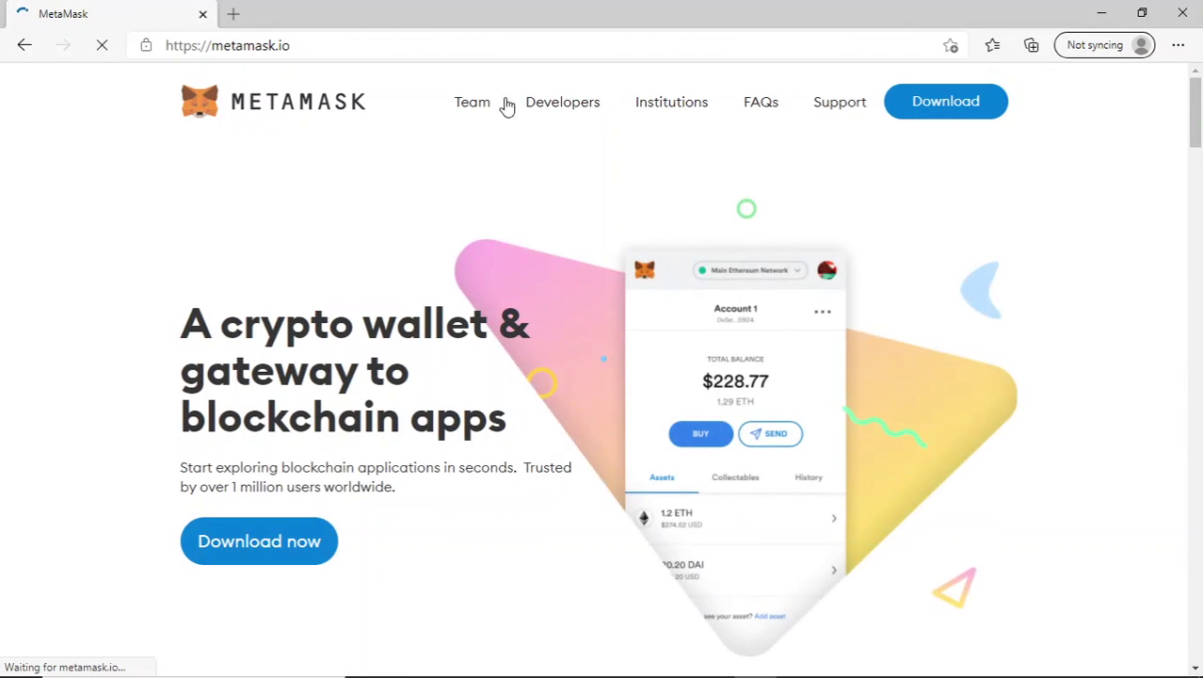
{"action": "left_click", "coordinate": [922, 107]}
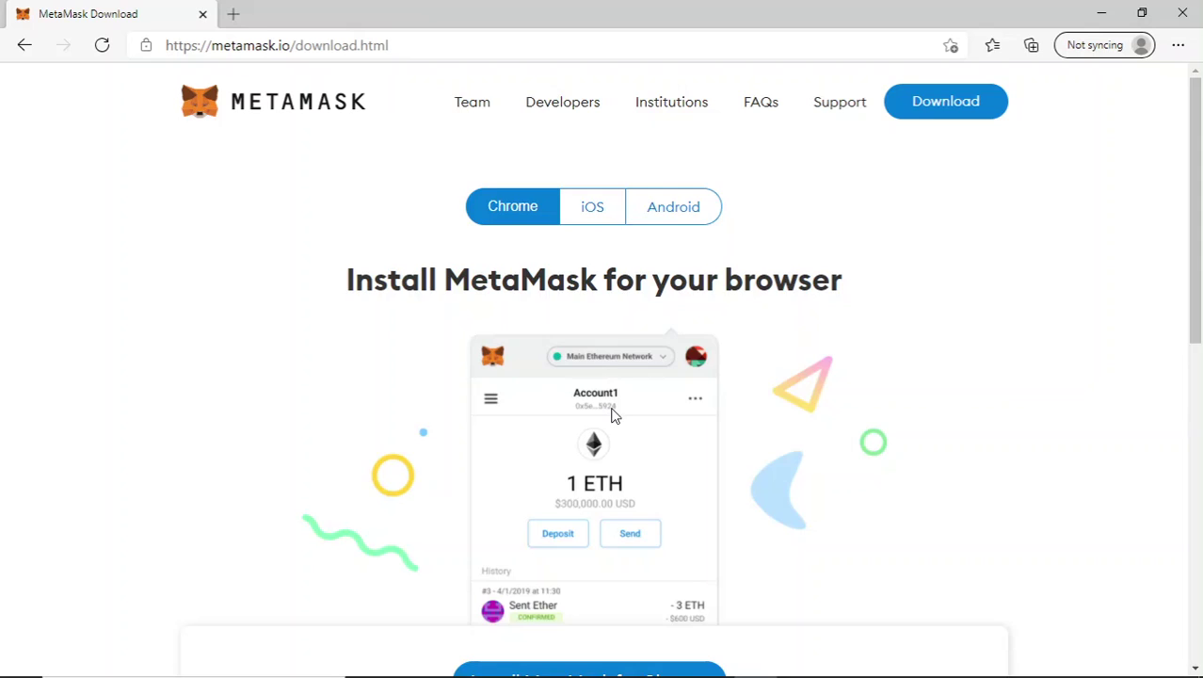
{"action": "scroll", "coordinate": [612, 414], "scroll_direction": "down", "scroll_amount": 3}
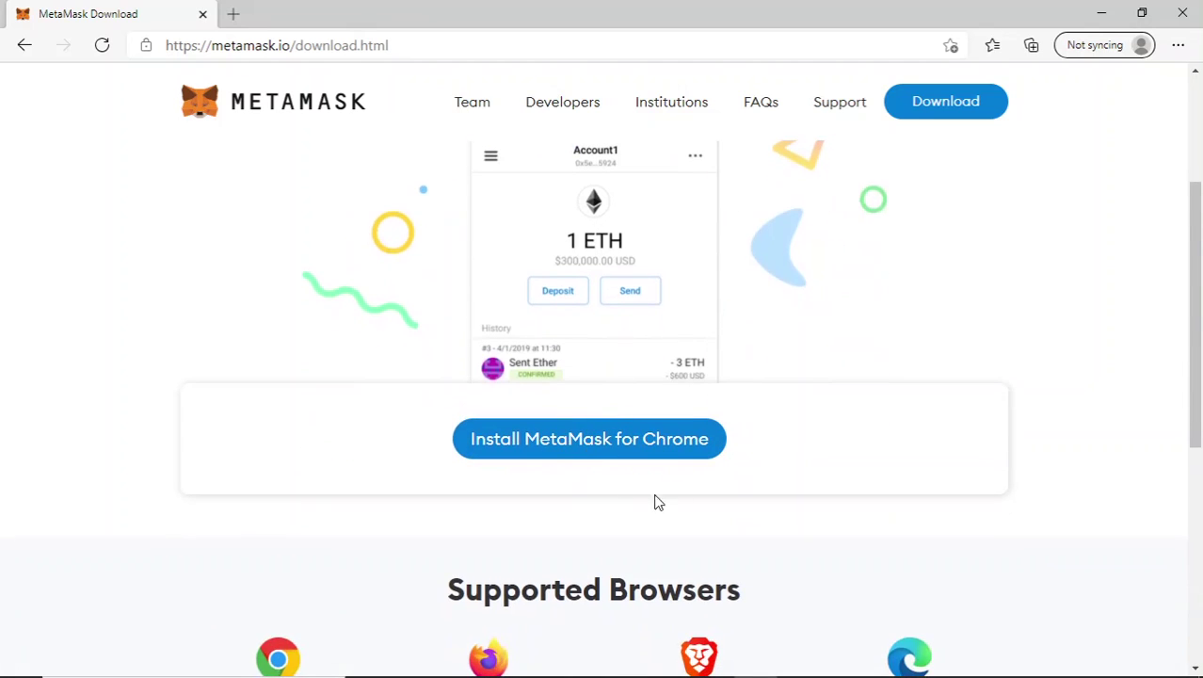
{"action": "left_click", "coordinate": [682, 450]}
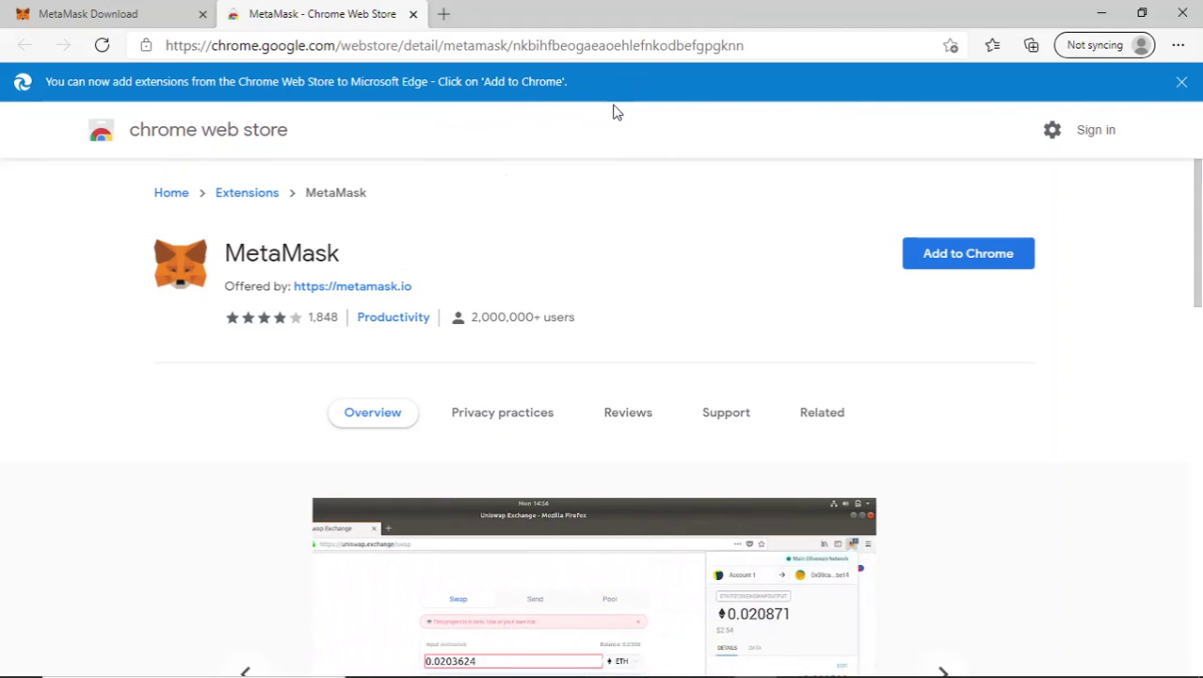
- Add MetaMask to Edge from the Chrome Web Store and confirm the extension install
{"action": "left_click", "coordinate": [950, 263]}
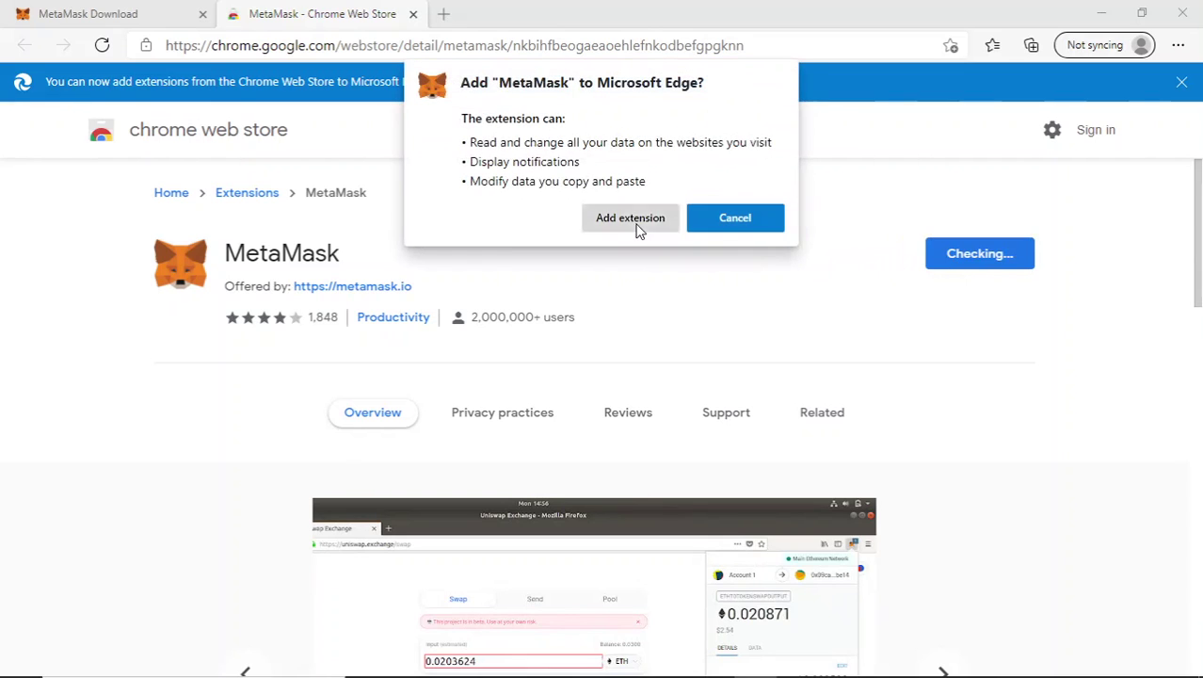
{"action": "left_click", "coordinate": [637, 230]}
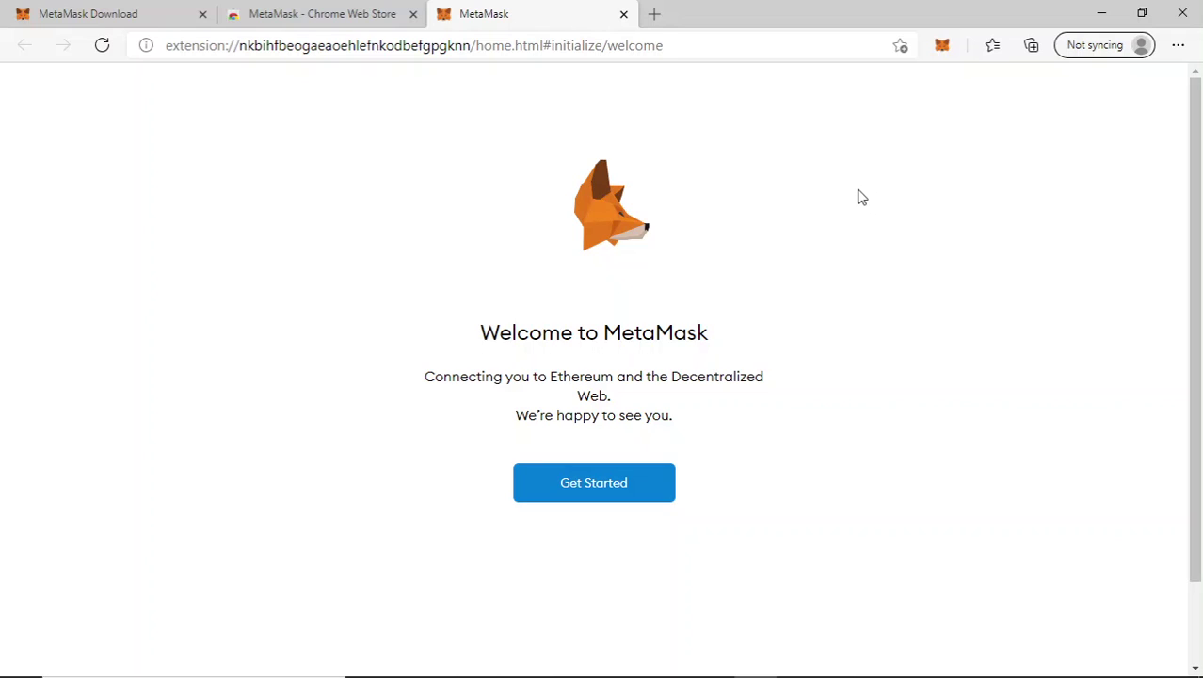
- Switch back to Chrome's full-page MetaMask wallet, then move to the empty new tab
{"action": "mouse_move", "coordinate": [696, 670]}
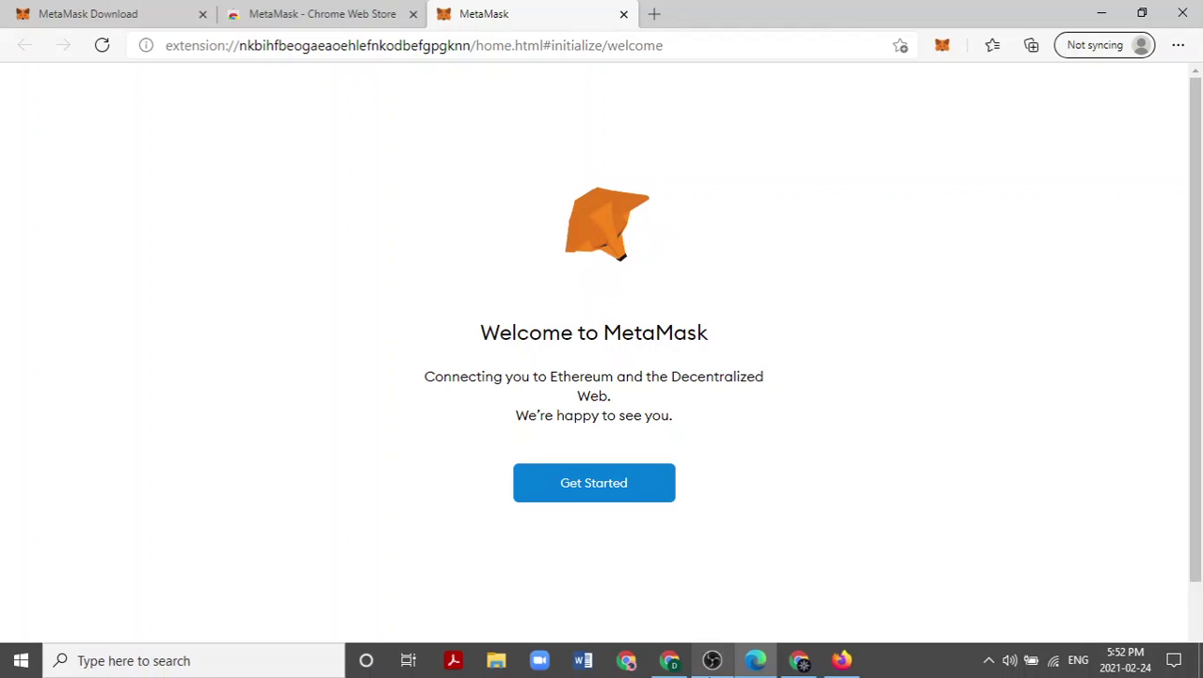
{"action": "left_click", "coordinate": [802, 661]}
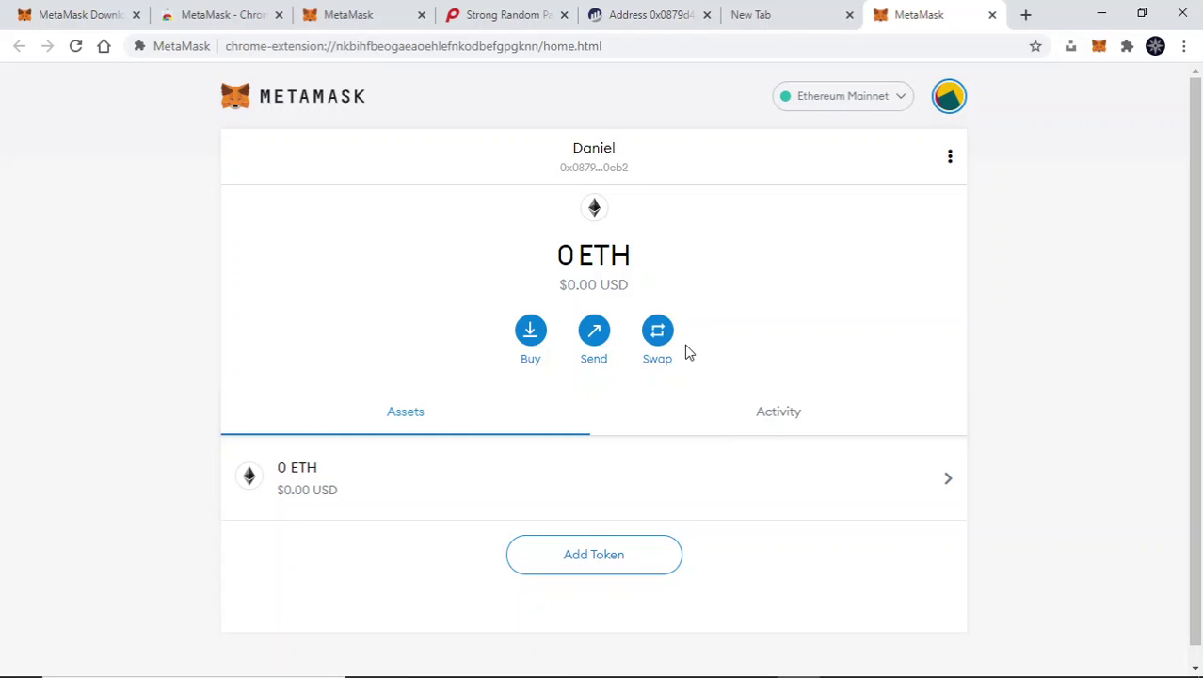
{"action": "left_click", "coordinate": [725, 16]}
- Search 'rarible', go to Rarible's Connect your wallet page, and choose Metamask
{"action": "type", "text": "rarib"}
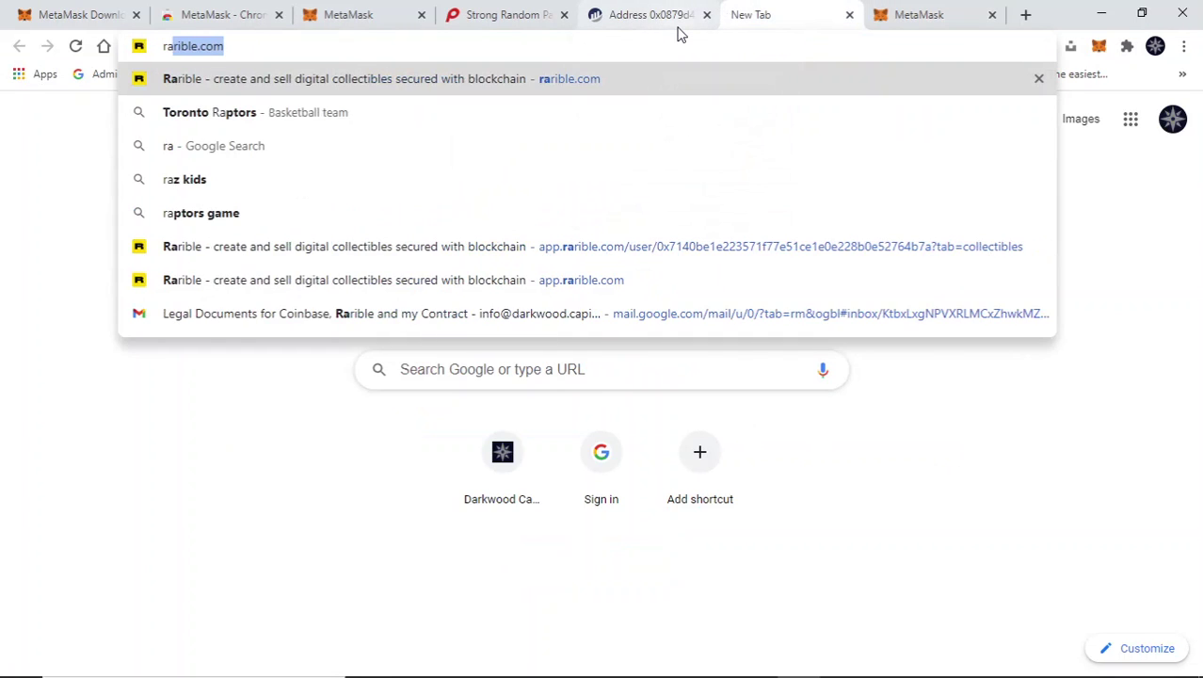
{"action": "type", "text": "le"}
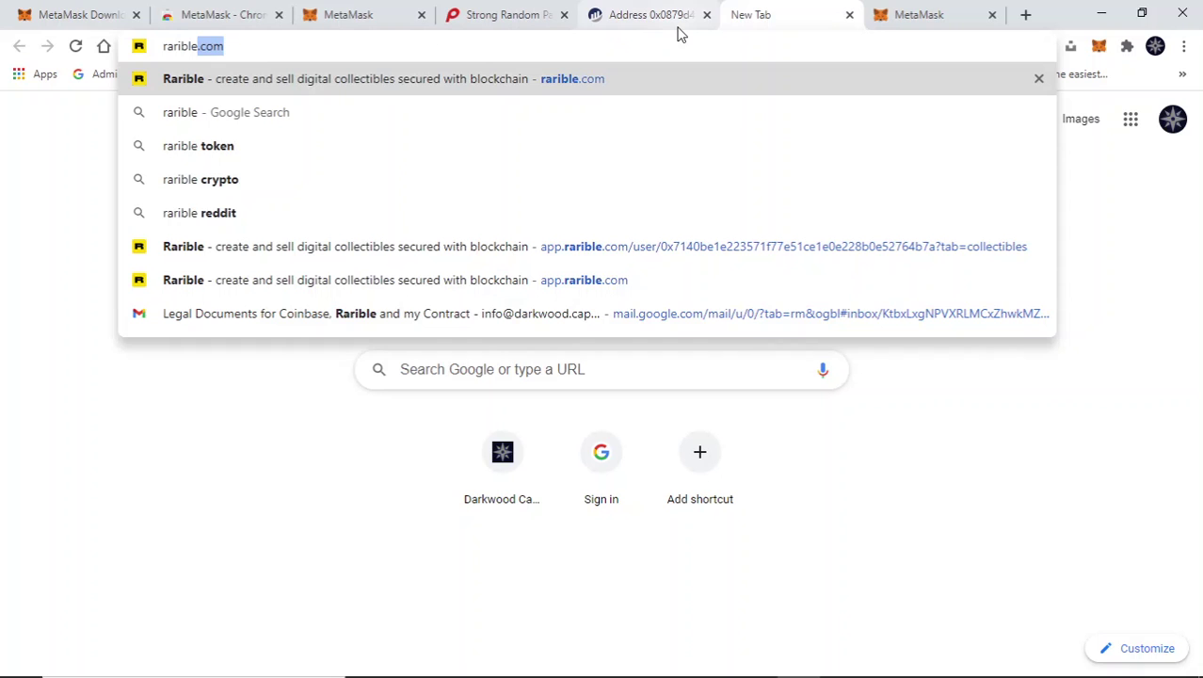
{"action": "key", "text": "Return"}
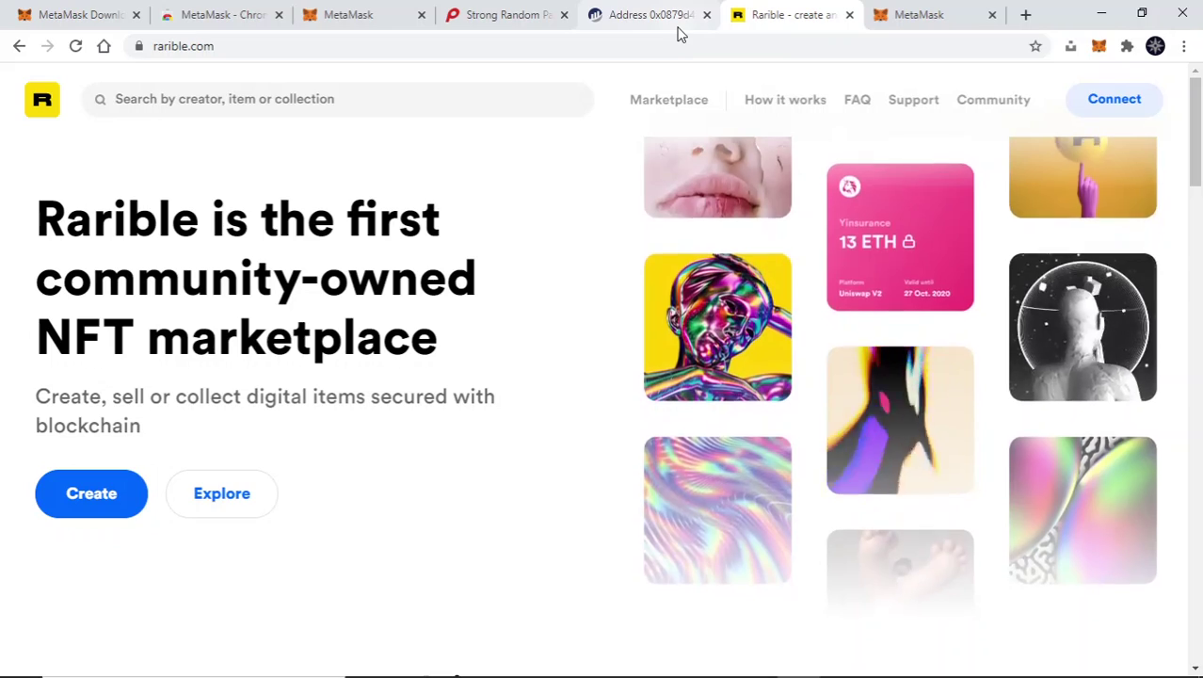
{"action": "left_click", "coordinate": [1113, 105]}
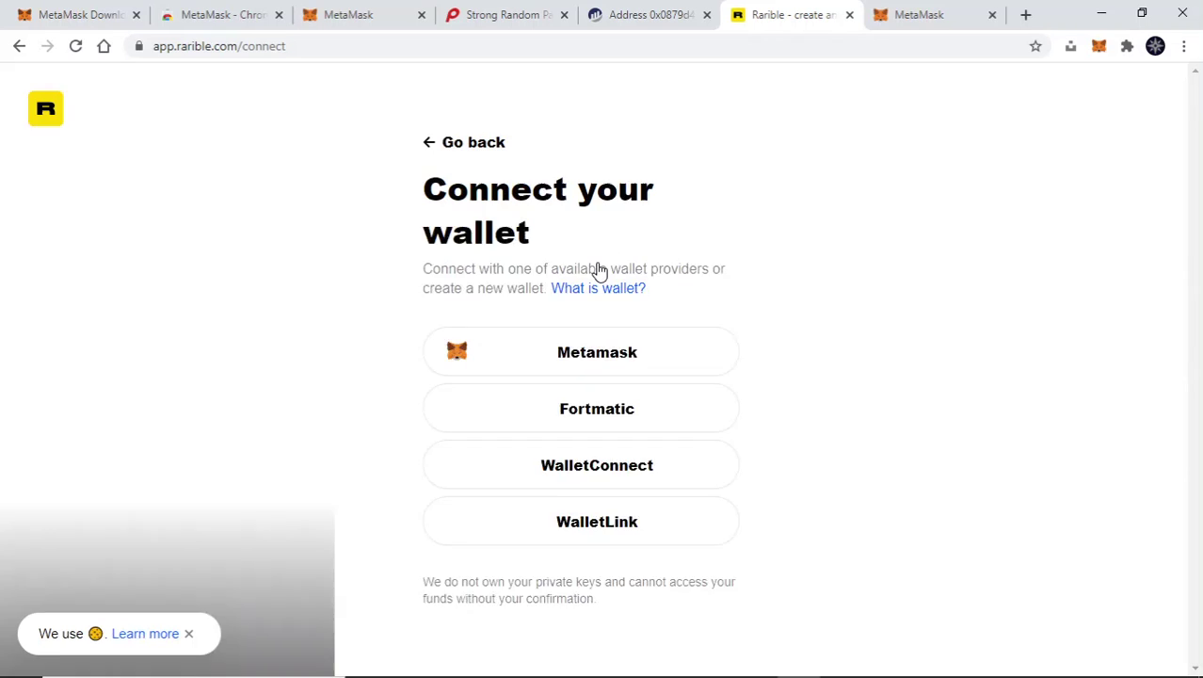
{"action": "left_click", "coordinate": [586, 329]}
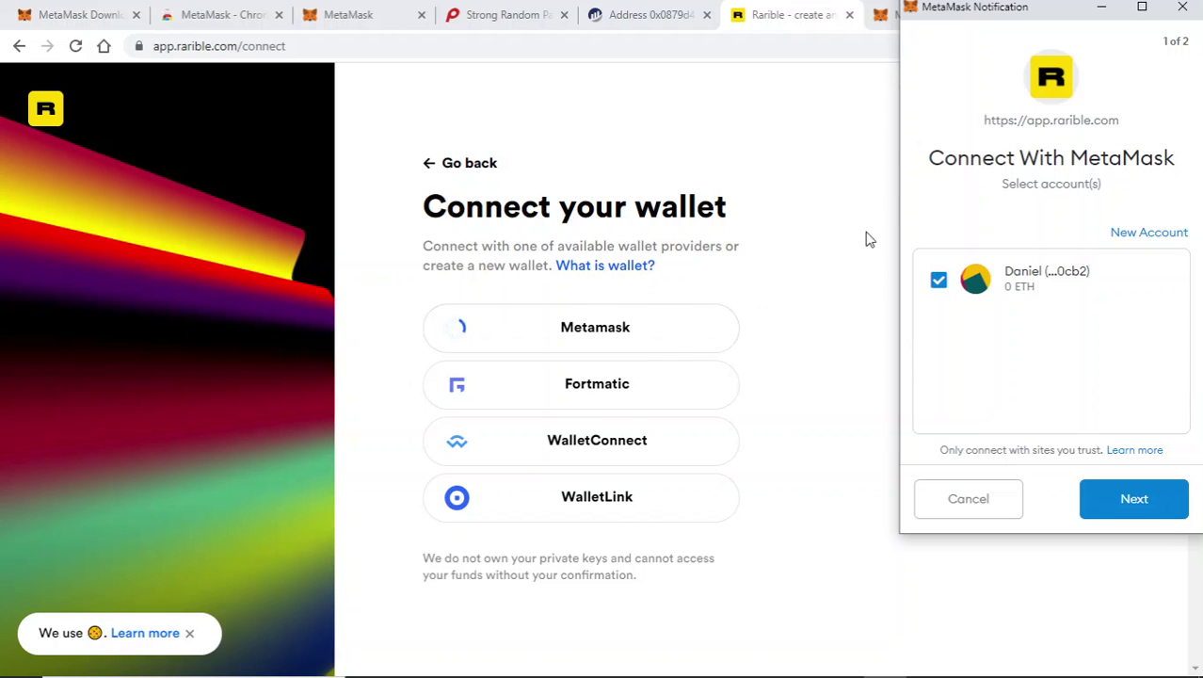
- Keep the wallet account selected and approve its connection to app.rarible.com in MetaMask
{"action": "left_click", "coordinate": [940, 282]}
{"action": "left_click", "coordinate": [939, 282]}
{"action": "left_click", "coordinate": [1135, 509]}
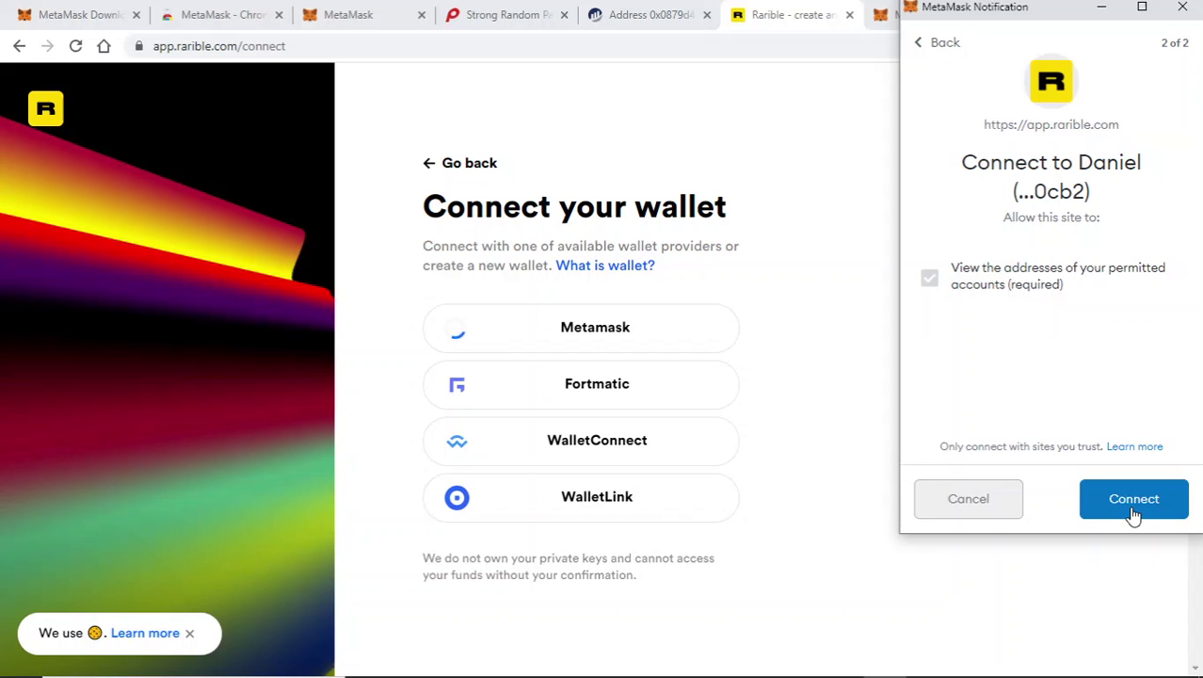
{"action": "left_click", "coordinate": [1135, 504]}
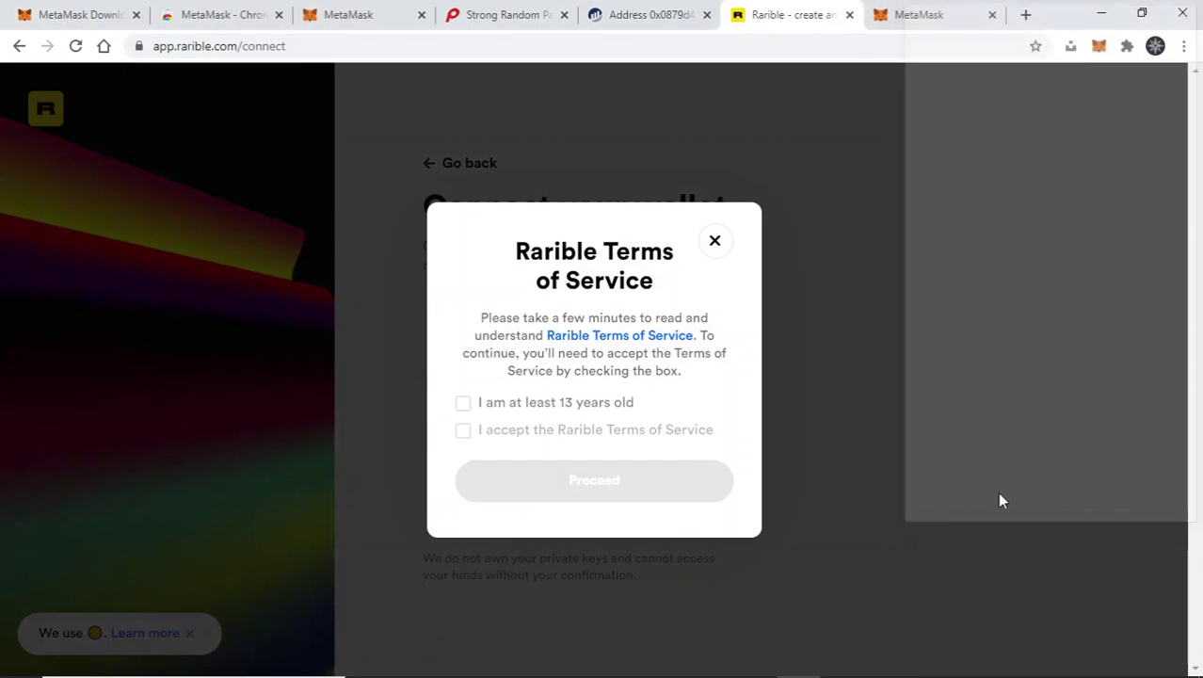
- Confirm being at least 13, accept the Rarible Terms of Service, and proceed
{"action": "left_click", "coordinate": [465, 404]}
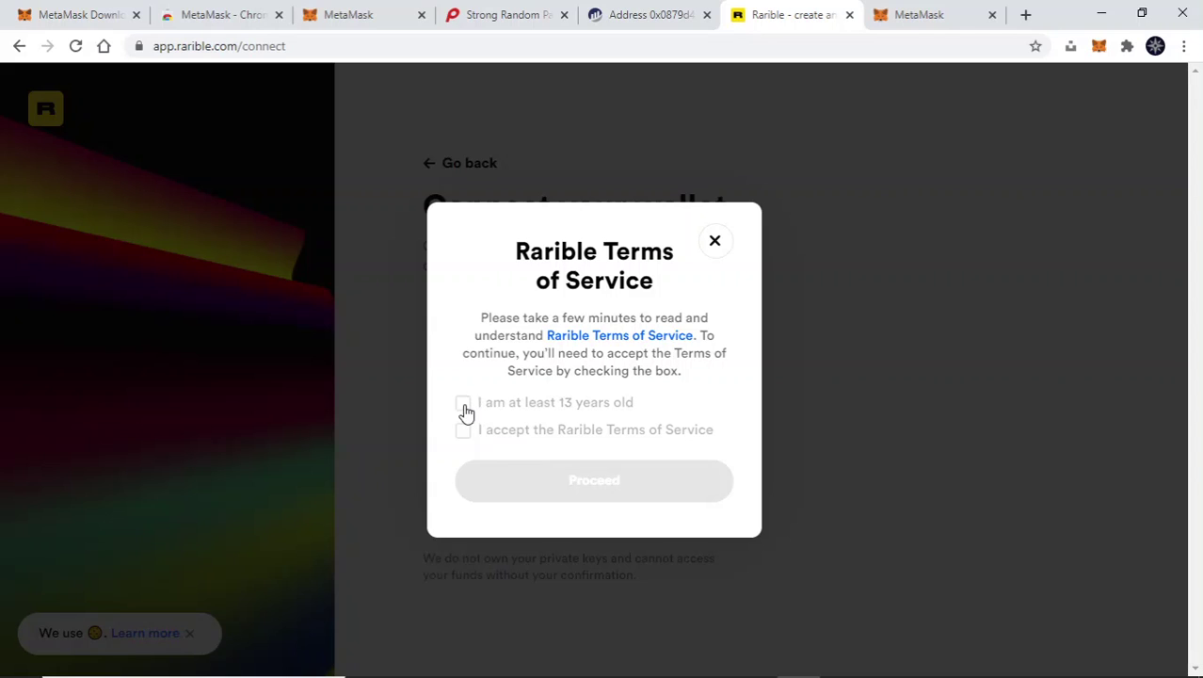
{"action": "left_click", "coordinate": [465, 434]}
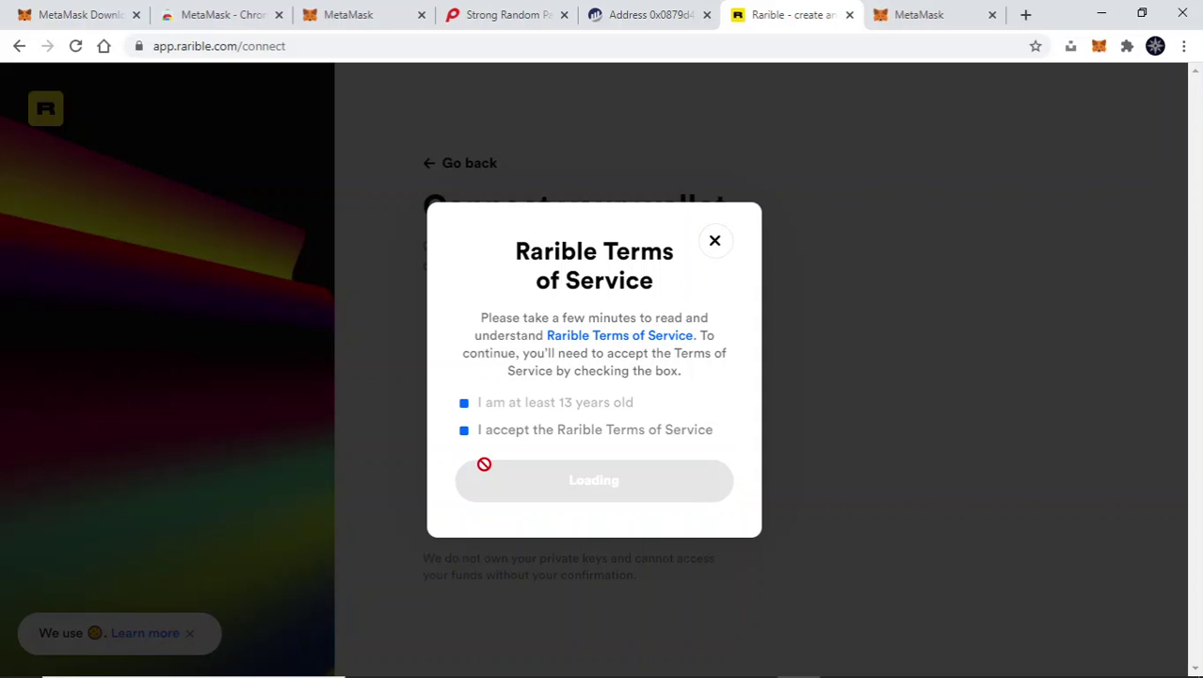
{"action": "left_click", "coordinate": [486, 476]}
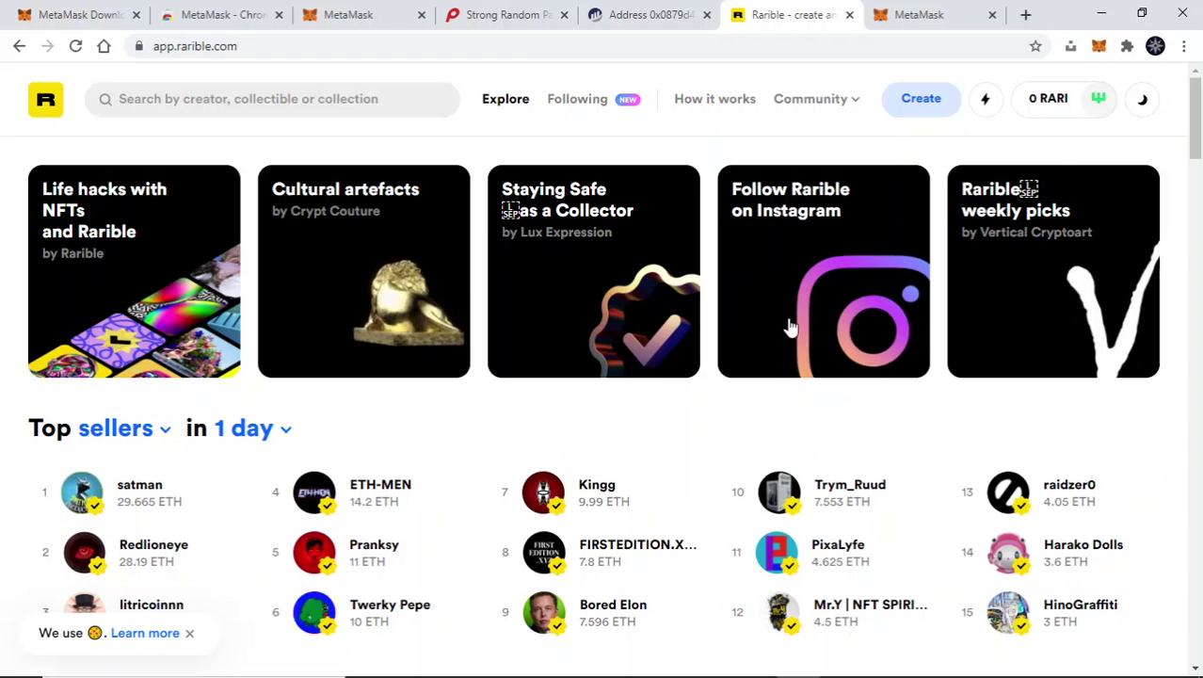
- Go to the connected wallet's own Rarible profile and copy its wallet address
{"action": "mouse_move", "coordinate": [1090, 102]}
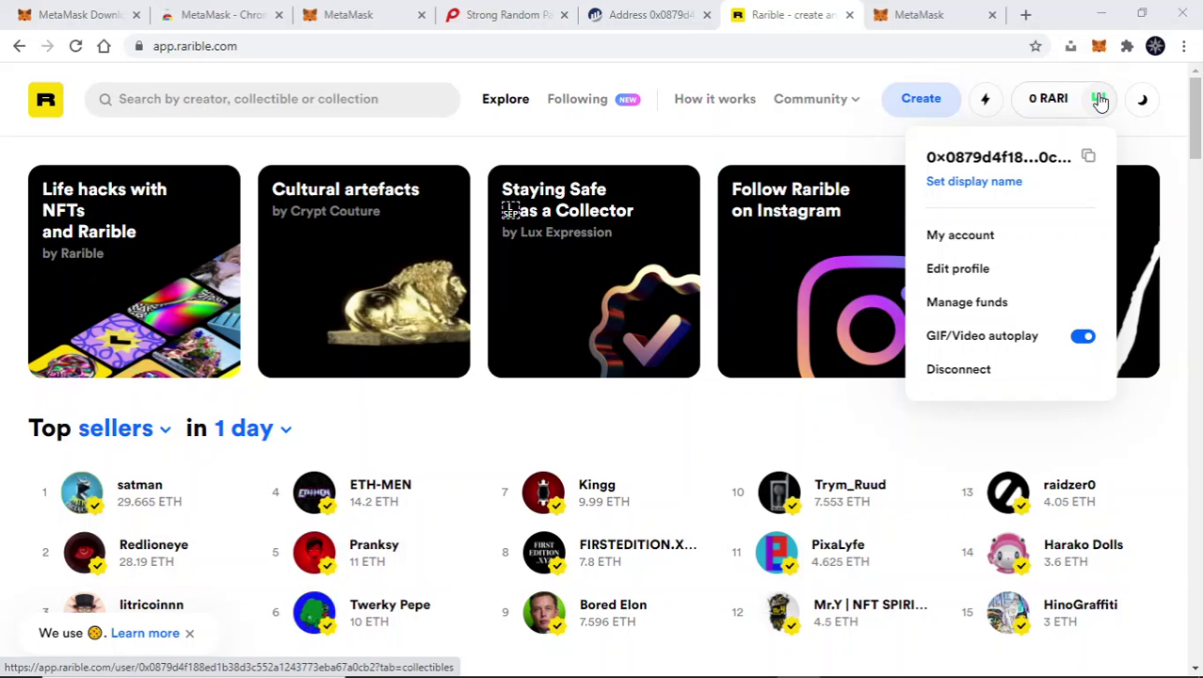
{"action": "left_click", "coordinate": [1099, 101]}
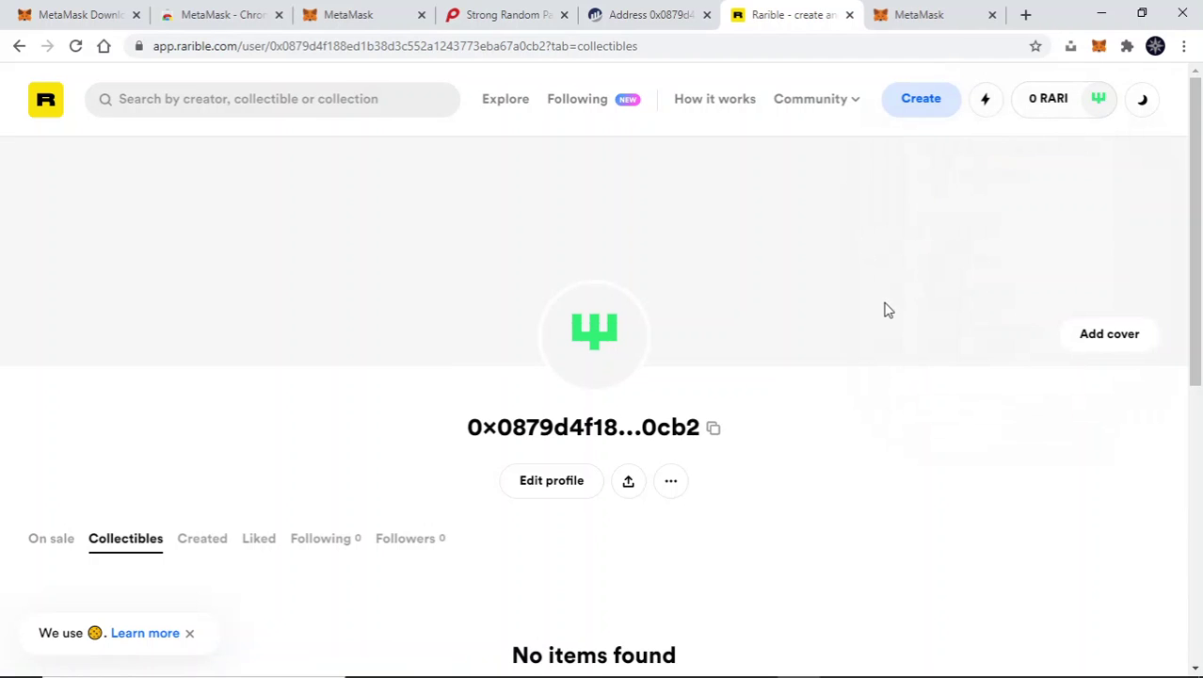
{"action": "scroll", "coordinate": [884, 309], "scroll_direction": "down", "scroll_amount": 1}
{"action": "scroll", "coordinate": [885, 309], "scroll_direction": "down", "scroll_amount": 1}
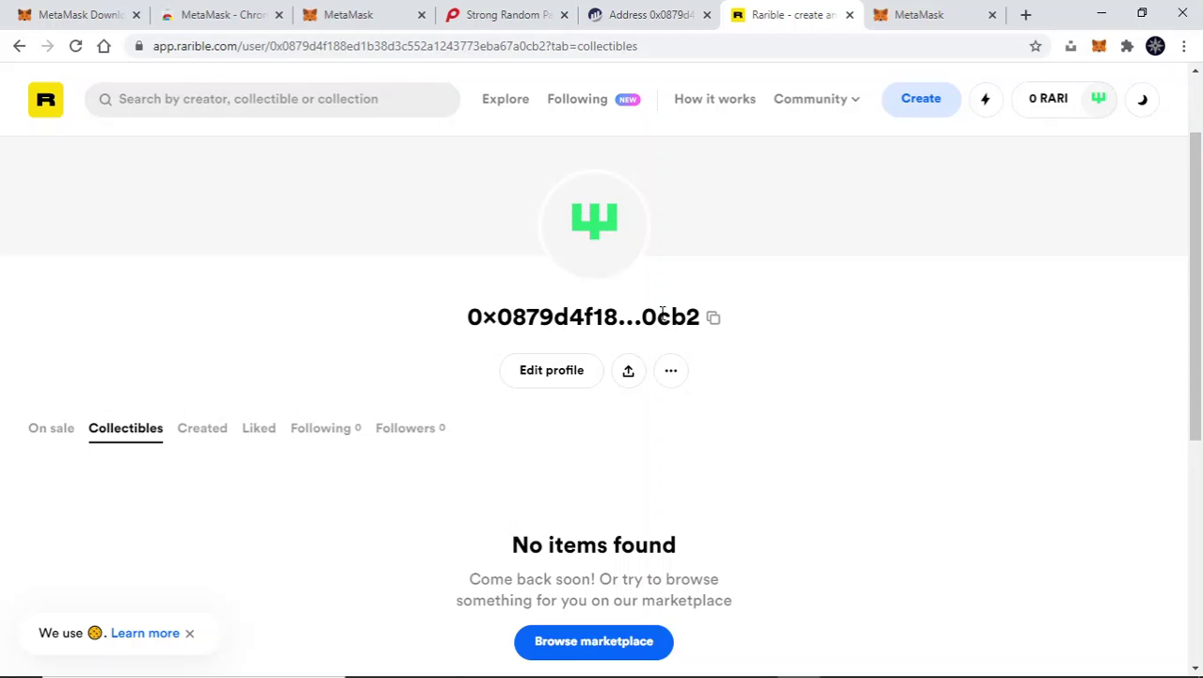
{"action": "left_click", "coordinate": [716, 321]}
{"action": "left_click", "coordinate": [672, 373]}
{"action": "left_click", "coordinate": [672, 372]}
- Review the profile Settings fields, then go back to the profile showing 0 RARI
{"action": "mouse_move", "coordinate": [594, 226]}
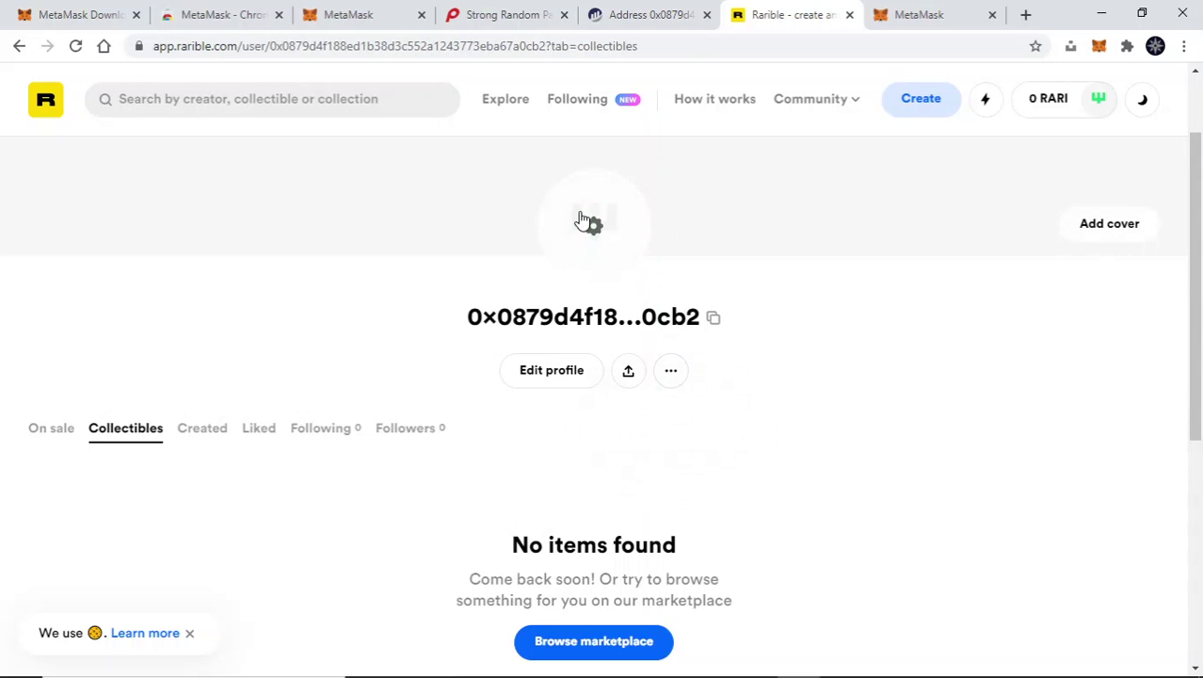
{"action": "left_click", "coordinate": [594, 226]}
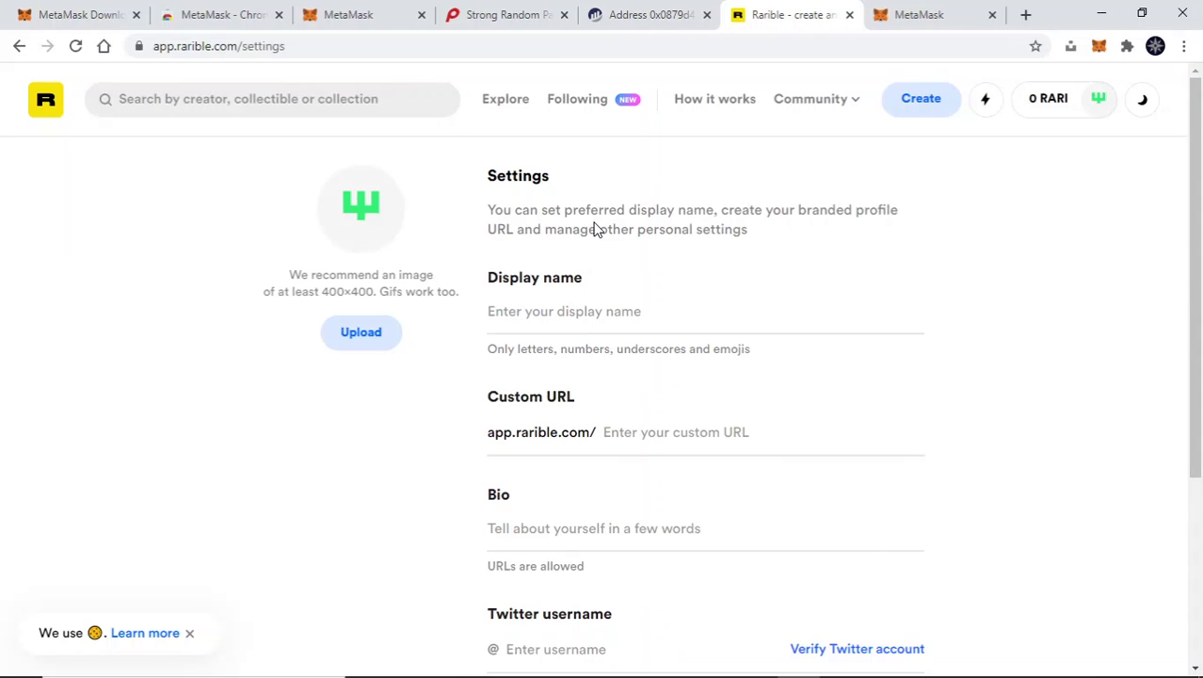
{"action": "scroll", "coordinate": [471, 301], "scroll_direction": "down", "scroll_amount": 1}
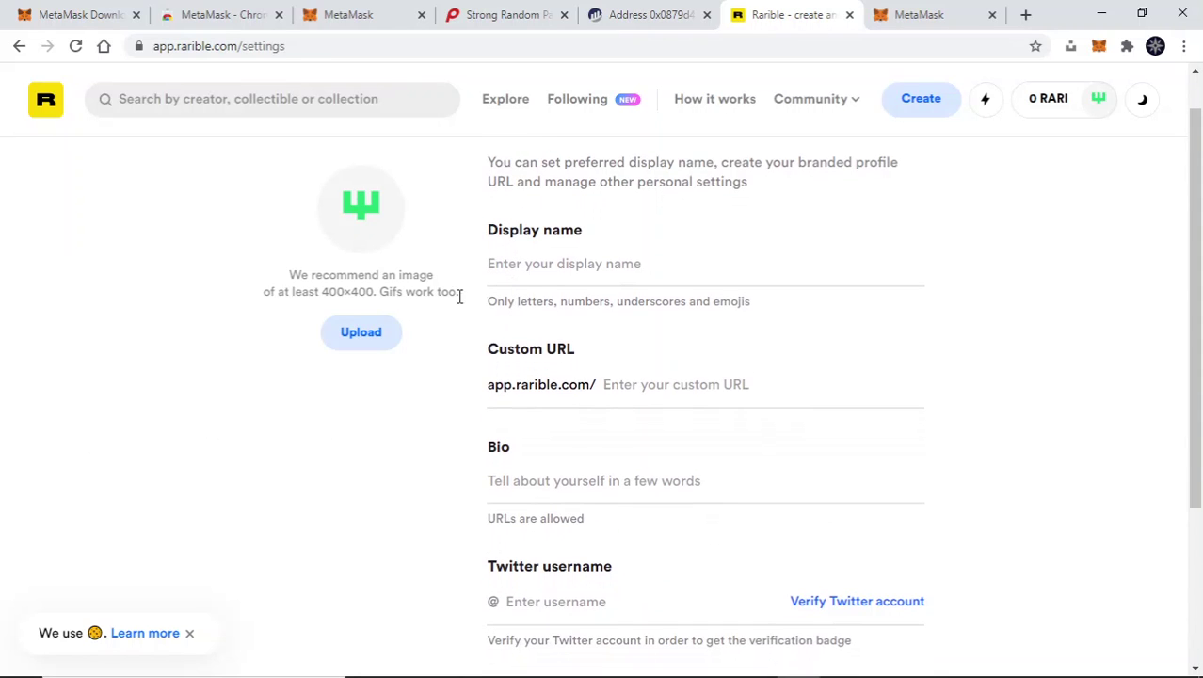
{"action": "scroll", "coordinate": [626, 379], "scroll_direction": "down", "scroll_amount": 1}
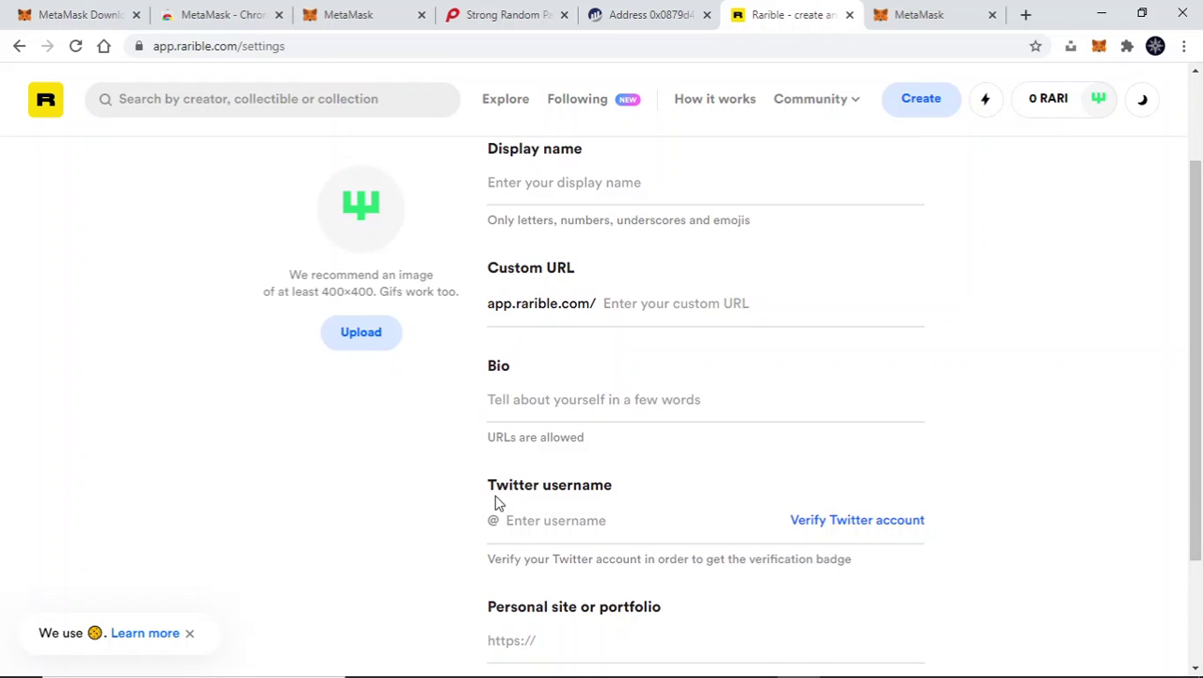
{"action": "scroll", "coordinate": [528, 514], "scroll_direction": "down", "scroll_amount": 1}
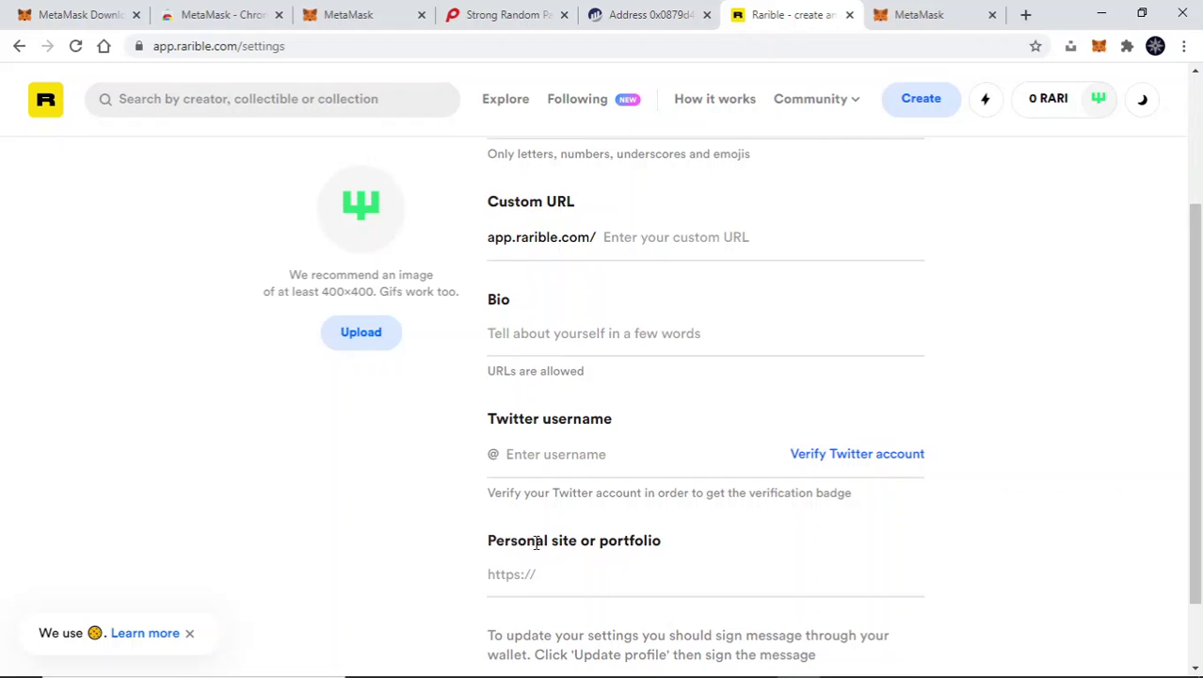
{"action": "scroll", "coordinate": [494, 454], "scroll_direction": "up", "scroll_amount": 2}
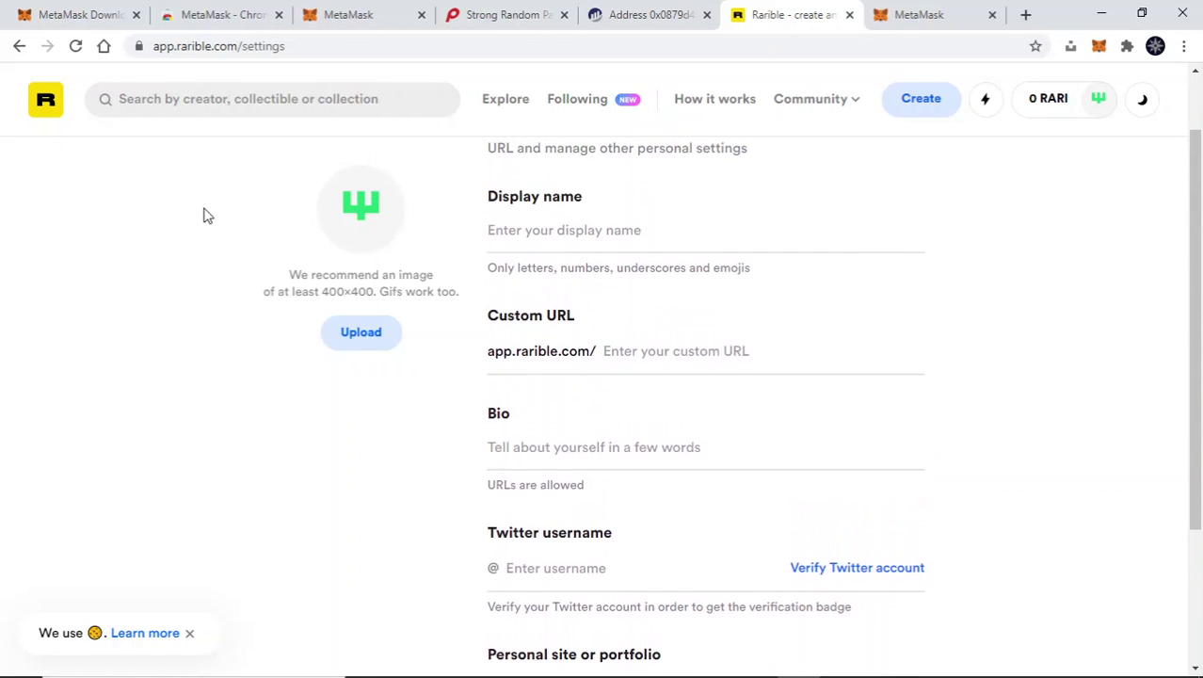
{"action": "left_click", "coordinate": [20, 46]}
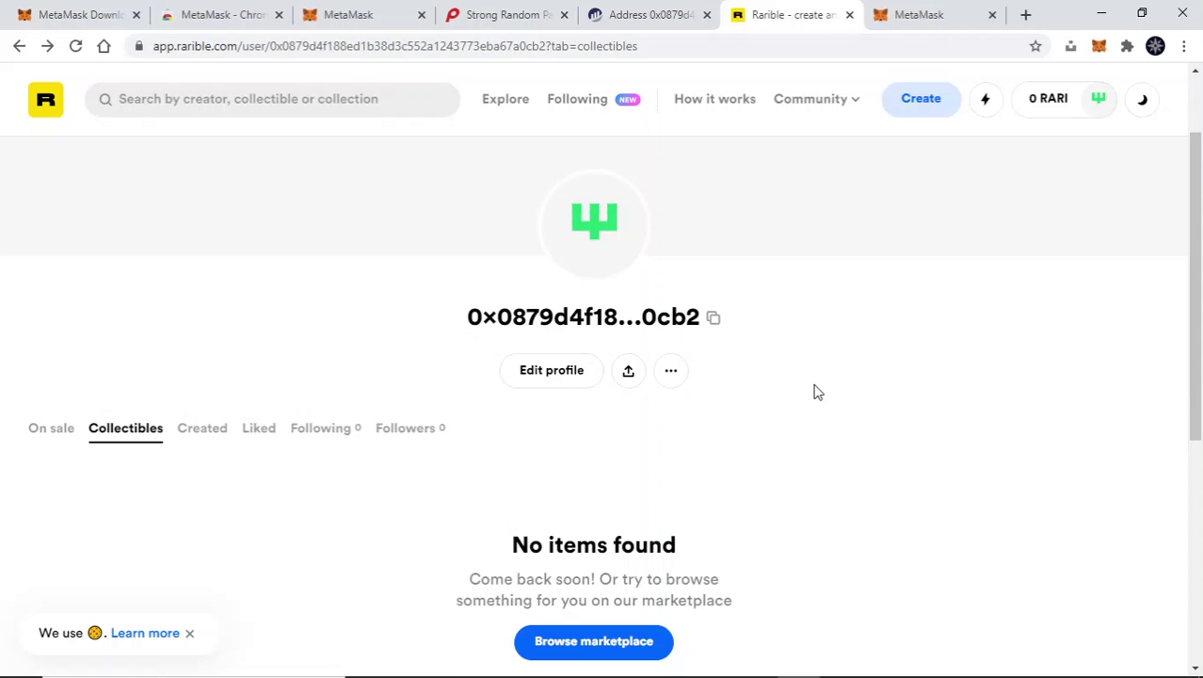
{"action": "mouse_move", "coordinate": [664, 666]}
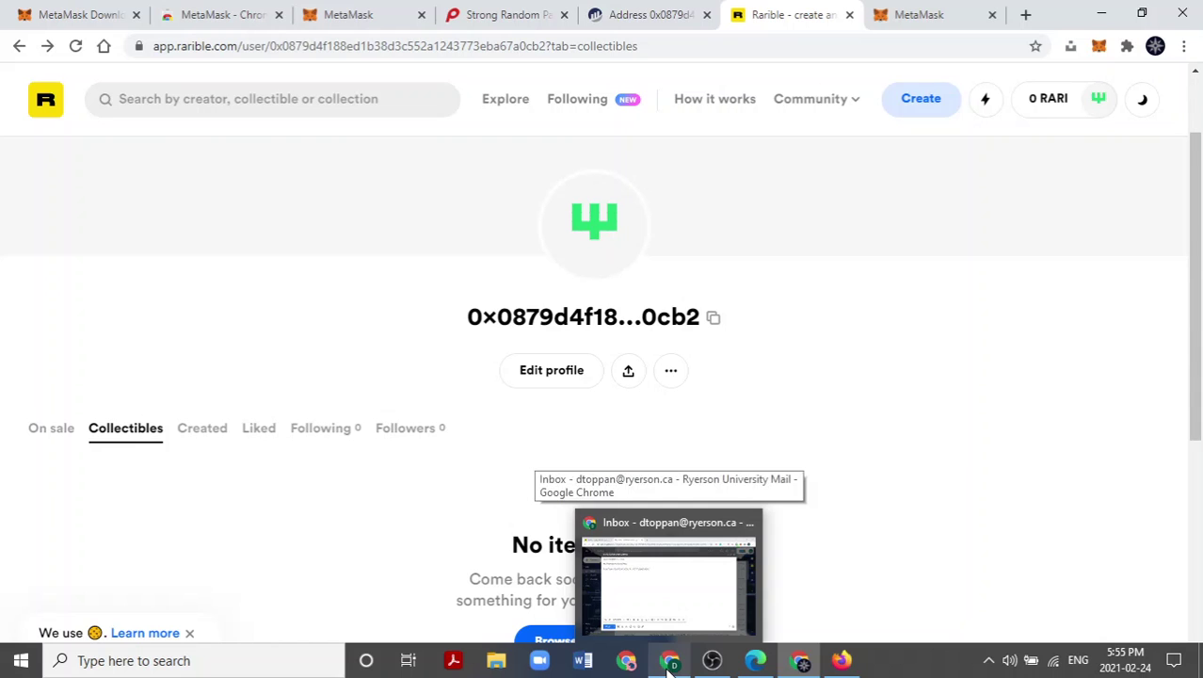
- Switch to the Rarible tab in the Gmail Chrome window and view its DRK v0.9 collectible
{"action": "left_click", "coordinate": [668, 664]}
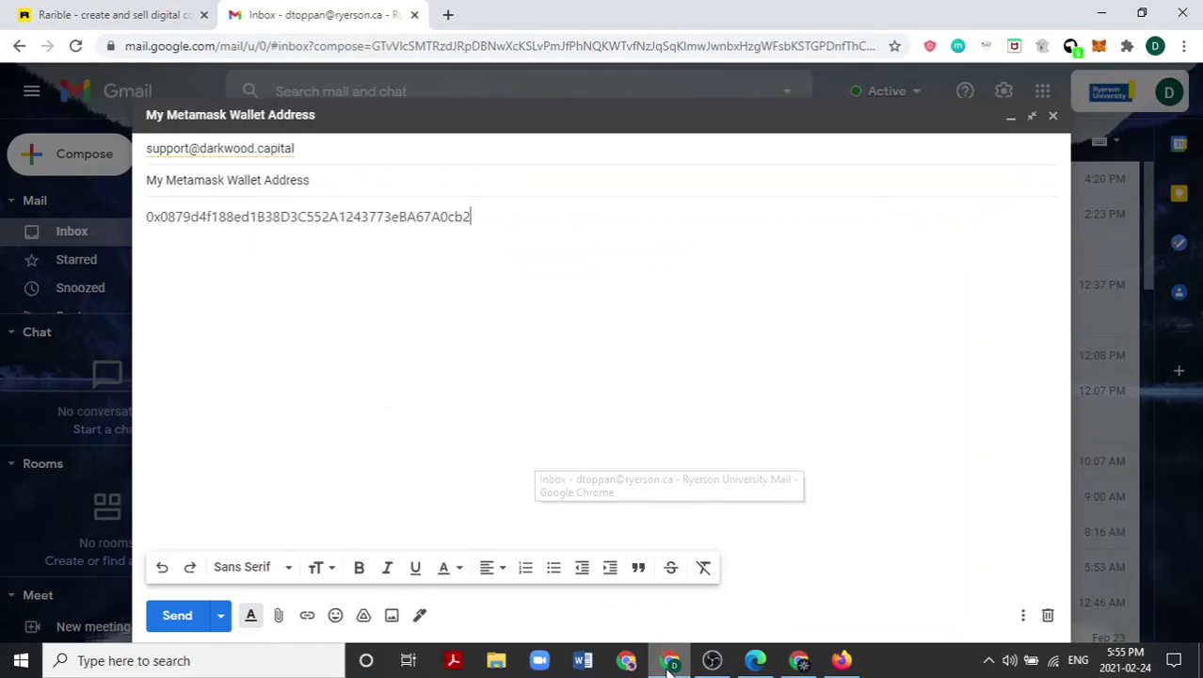
{"action": "left_click", "coordinate": [111, 11]}
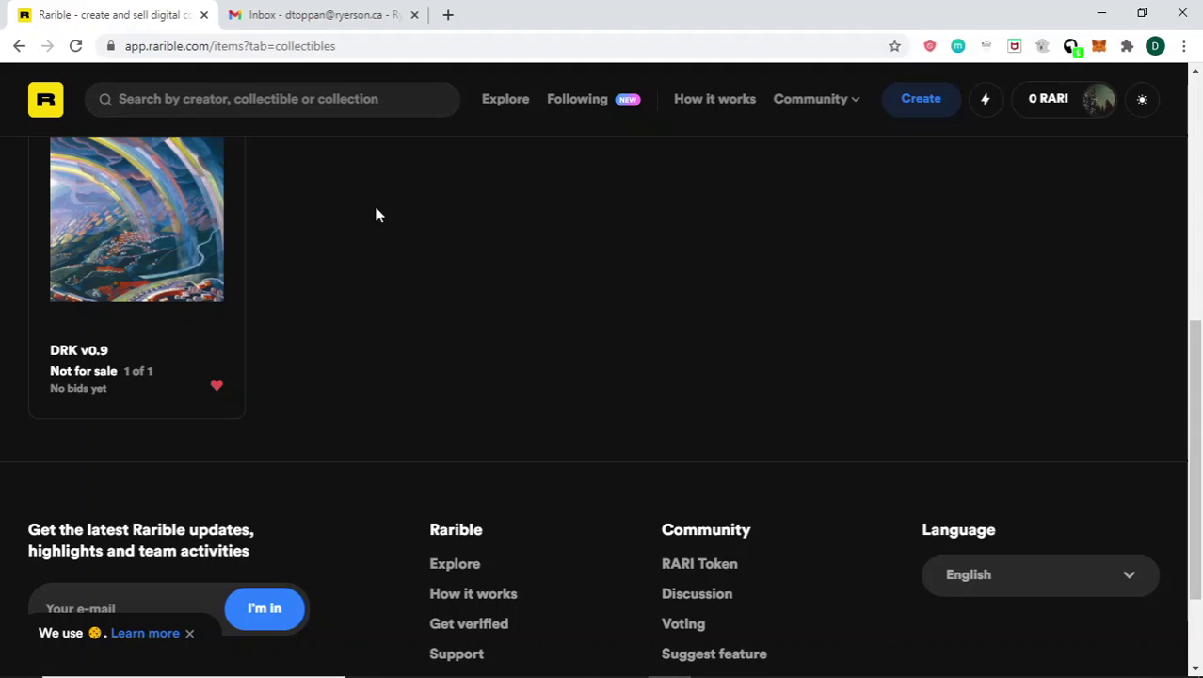
{"action": "scroll", "coordinate": [373, 202], "scroll_direction": "up", "scroll_amount": 2}
{"action": "scroll", "coordinate": [376, 213], "scroll_direction": "up", "scroll_amount": 3}
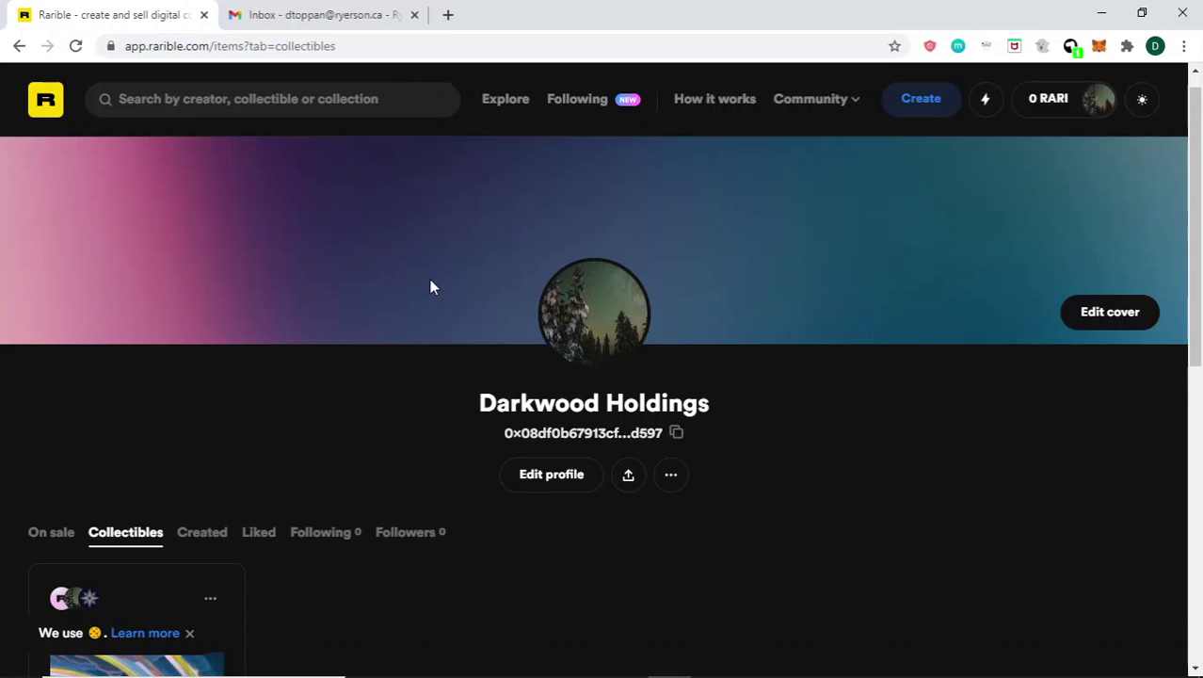
{"action": "scroll", "coordinate": [357, 430], "scroll_direction": "down", "scroll_amount": 2}
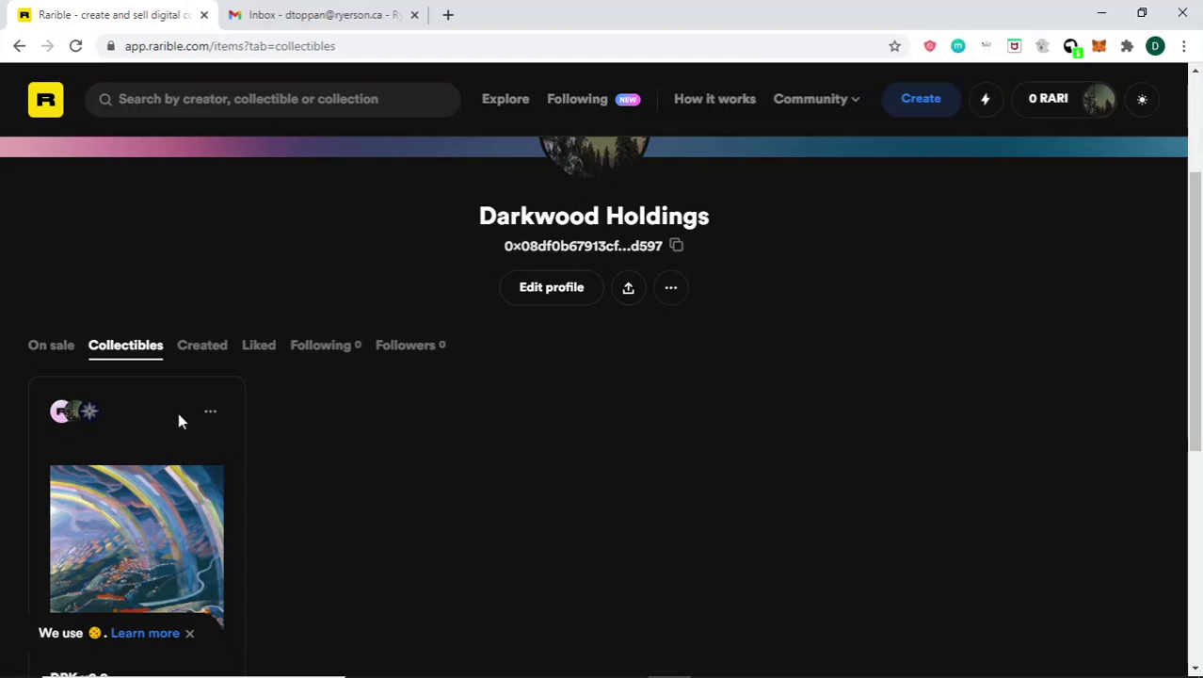
- Open the DRK v0.9 card's token page, marked Not for sale, 1 of 1
{"action": "left_click", "coordinate": [163, 493]}
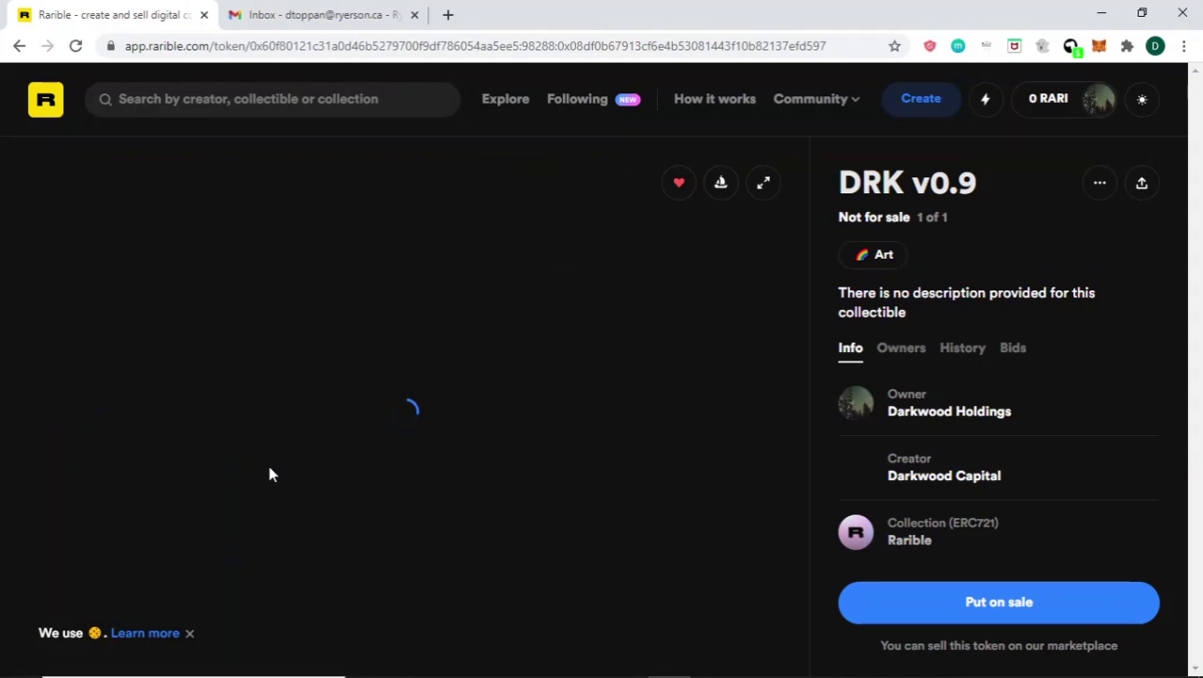